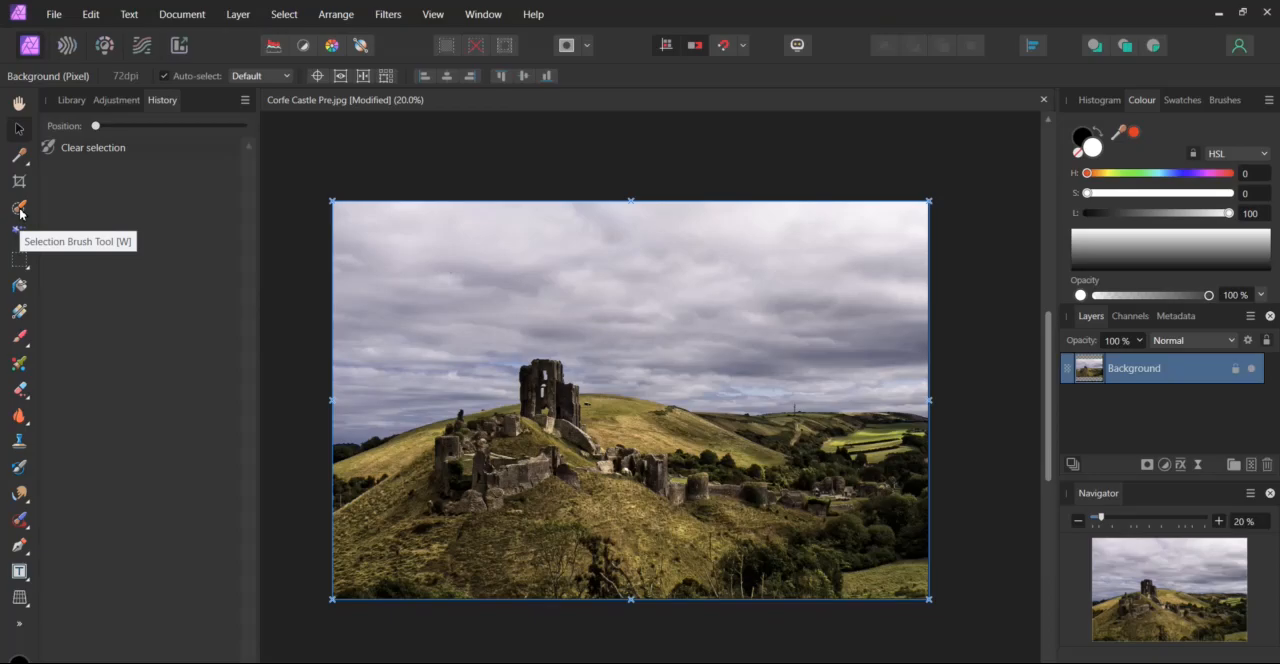
# Select the whole sky above the castle and hills with the Selection Brush at a width of 205 px.
pyautogui.click(20, 213)
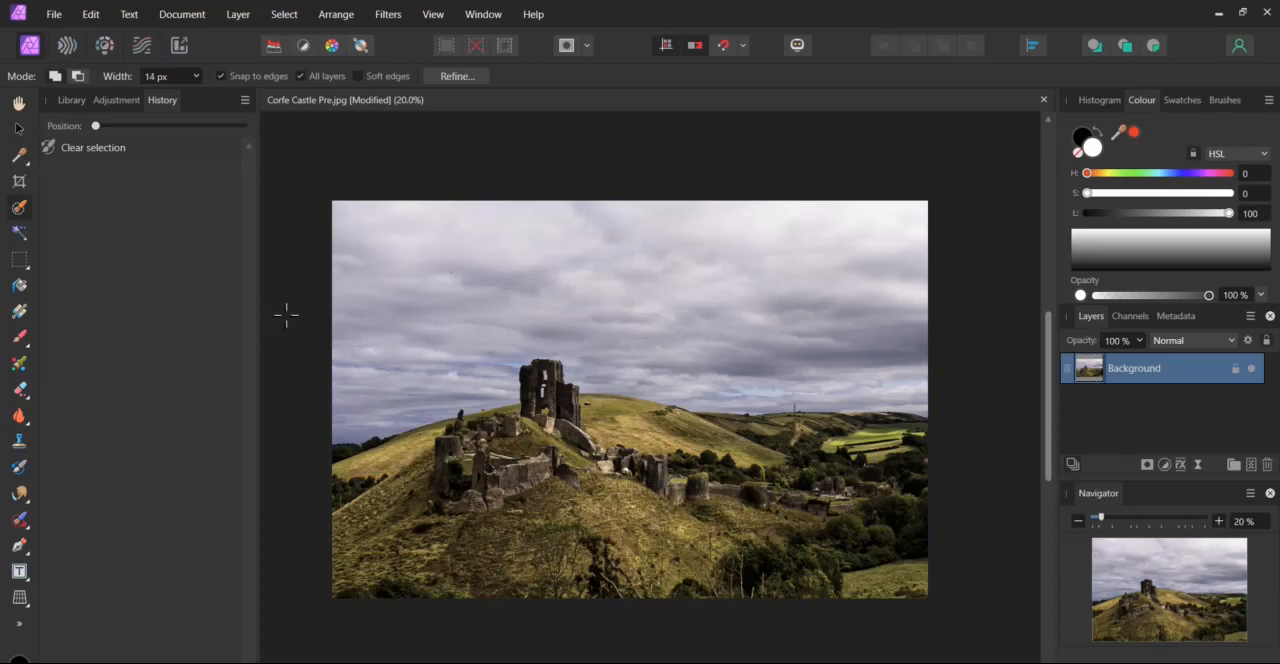
pyautogui.press(']')
pyautogui.press(']')
pyautogui.press(']')
pyautogui.press(']')
pyautogui.press(']')
pyautogui.press(']')
pyautogui.press(']')
pyautogui.press(']')
pyautogui.press(']')
pyautogui.press(']')
pyautogui.press(']')
pyautogui.press(']')
pyautogui.press(']')
pyautogui.press(']')
pyautogui.press(']')
pyautogui.press(']')
pyautogui.press(']')
pyautogui.press(']')
pyautogui.press(']')
pyautogui.press(']')
pyautogui.press(']')
pyautogui.press(']')
pyautogui.press(']')
pyautogui.press(']')
pyautogui.moveTo(558, 259)
pyautogui.mouseDown()
pyautogui.moveTo(718, 264)
pyautogui.moveTo(805, 287)
pyautogui.mouseUp()
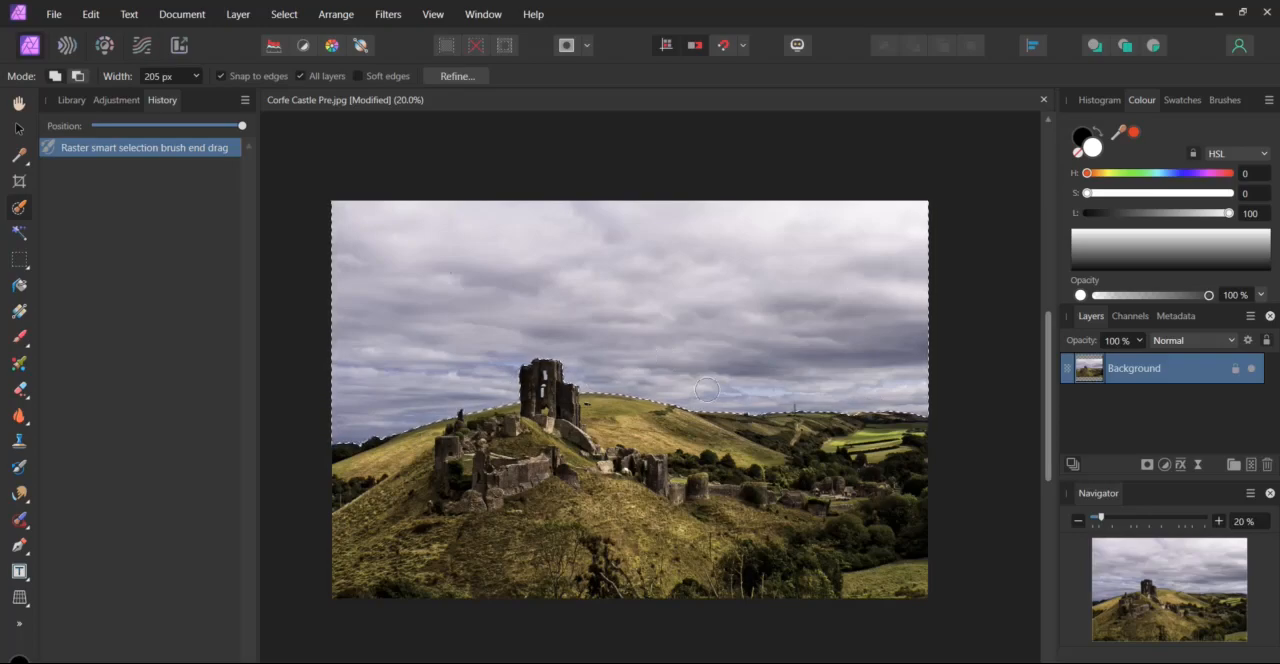
# Add the sky visible through the castle tower's window openings to the selection, using a 21 px brush width.
pyautogui.scroll(2, 706, 389)
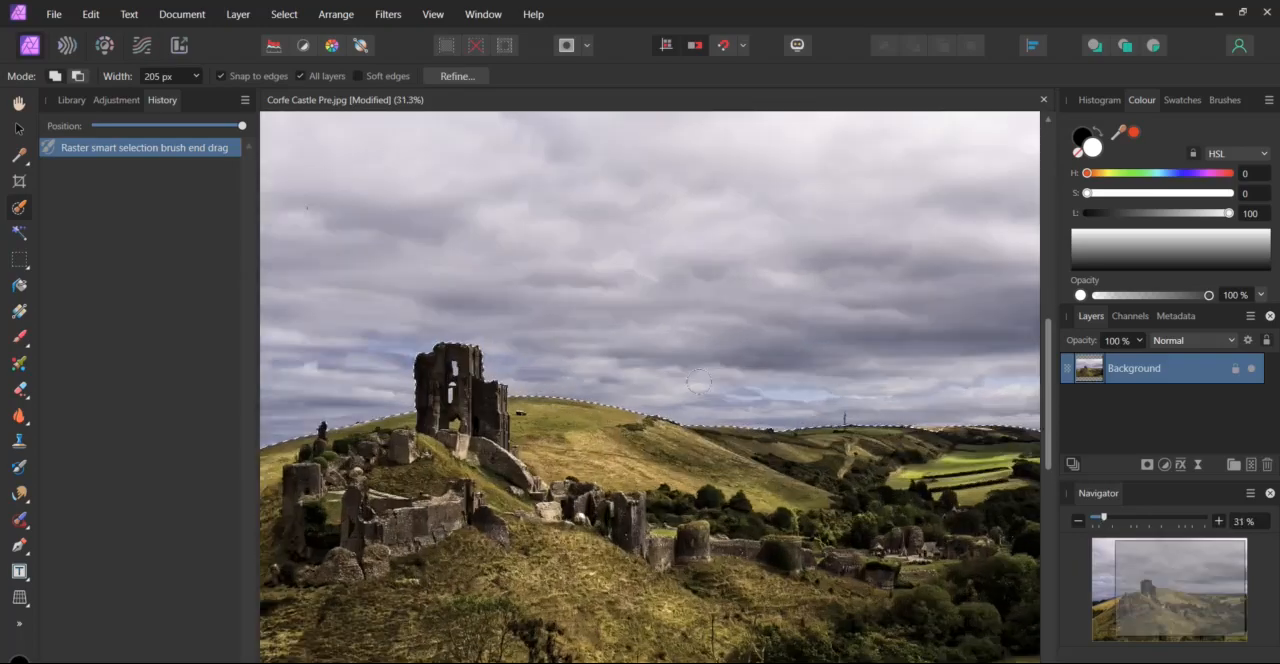
pyautogui.scroll(1, 699, 382)
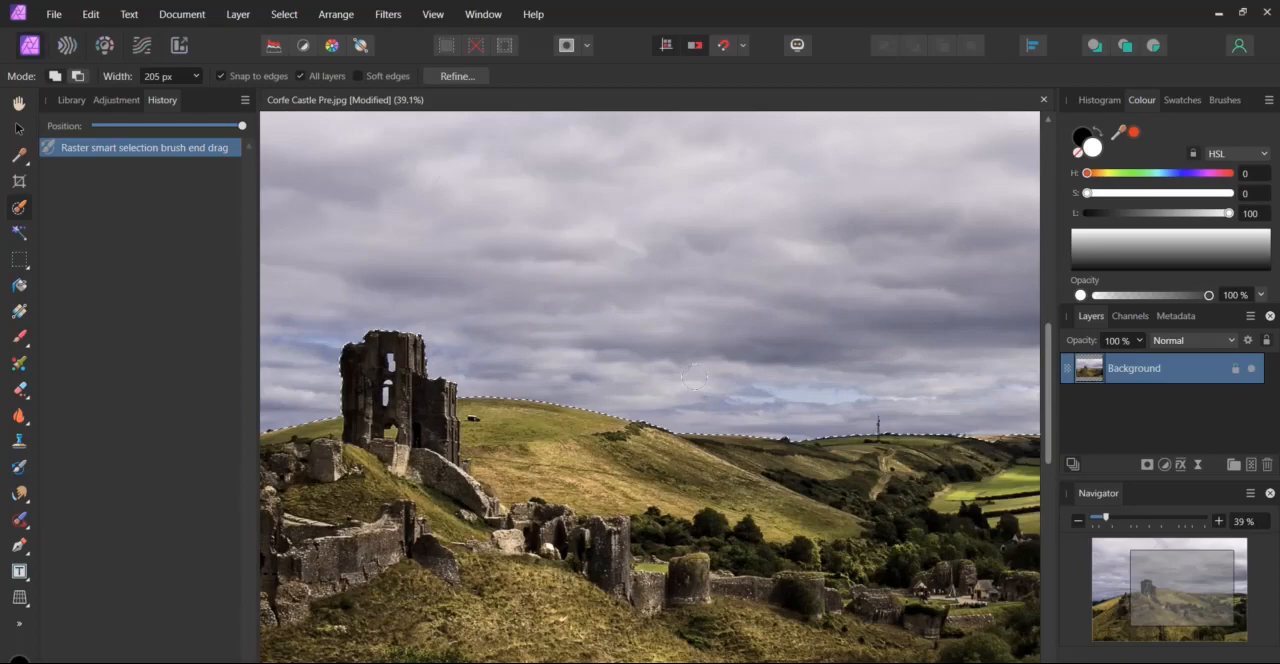
pyautogui.hscroll(-3, 650, 387)
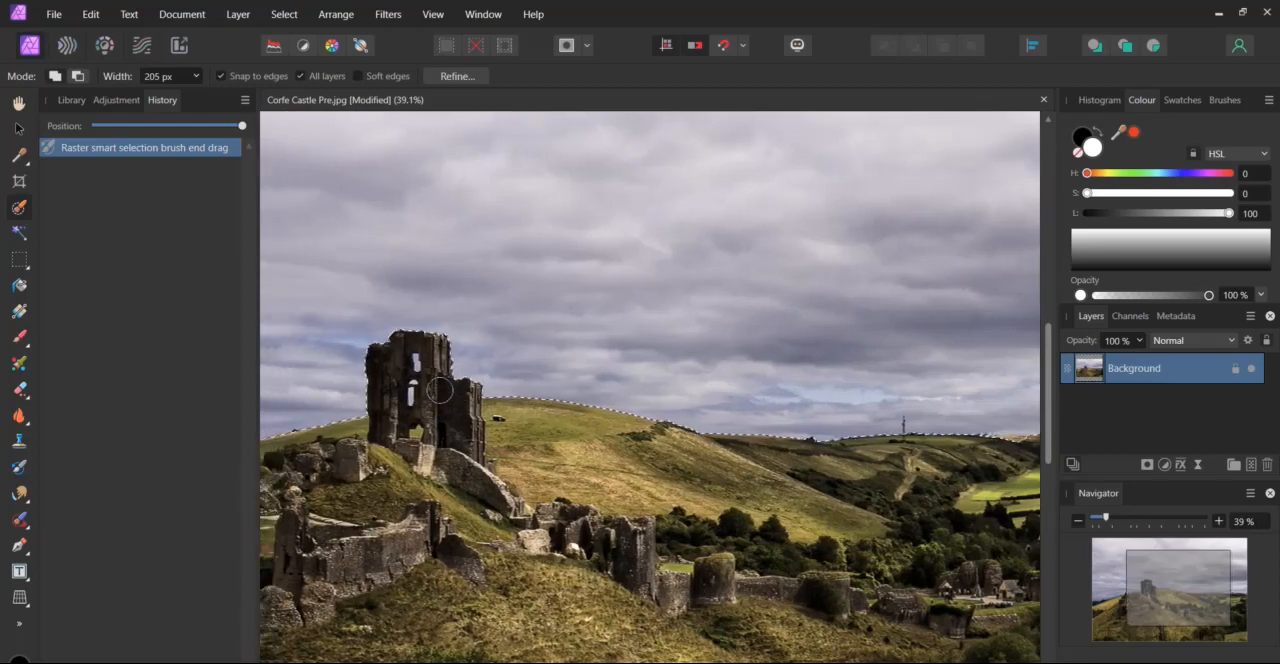
pyautogui.hscroll(-1, 650, 387)
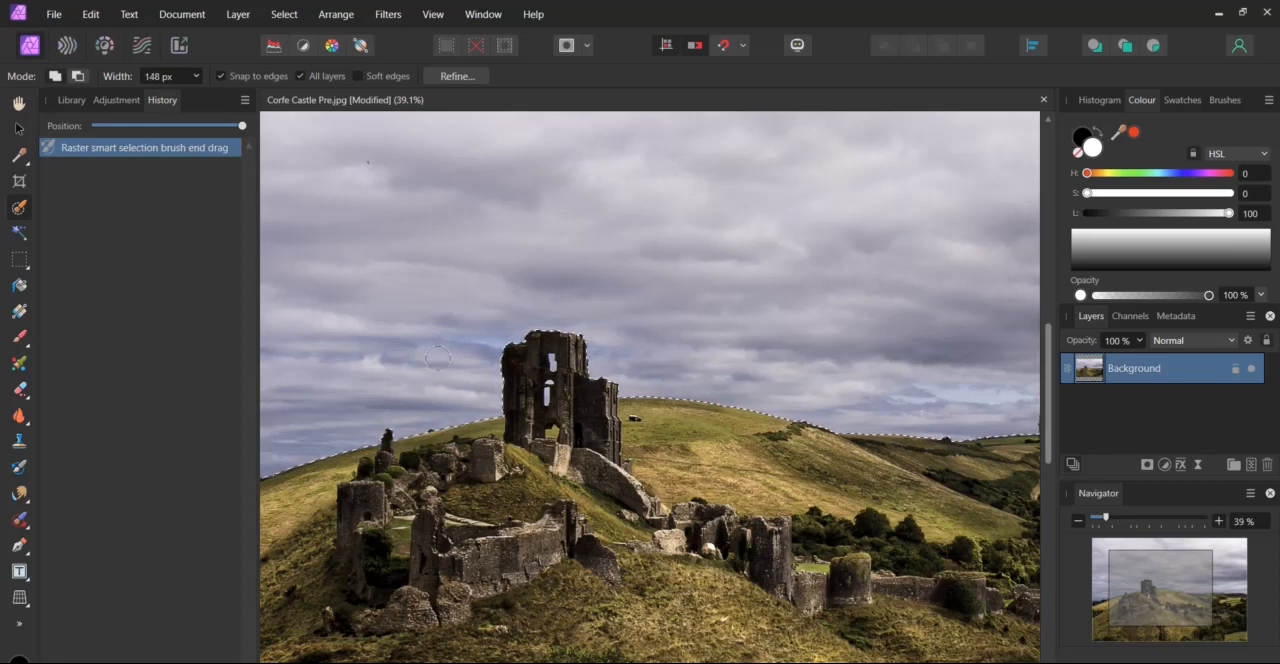
pyautogui.press('[')
pyautogui.press('[')
pyautogui.press('[')
pyautogui.press('[')
pyautogui.press('[')
pyautogui.press('[')
pyautogui.press('[')
pyautogui.press('[')
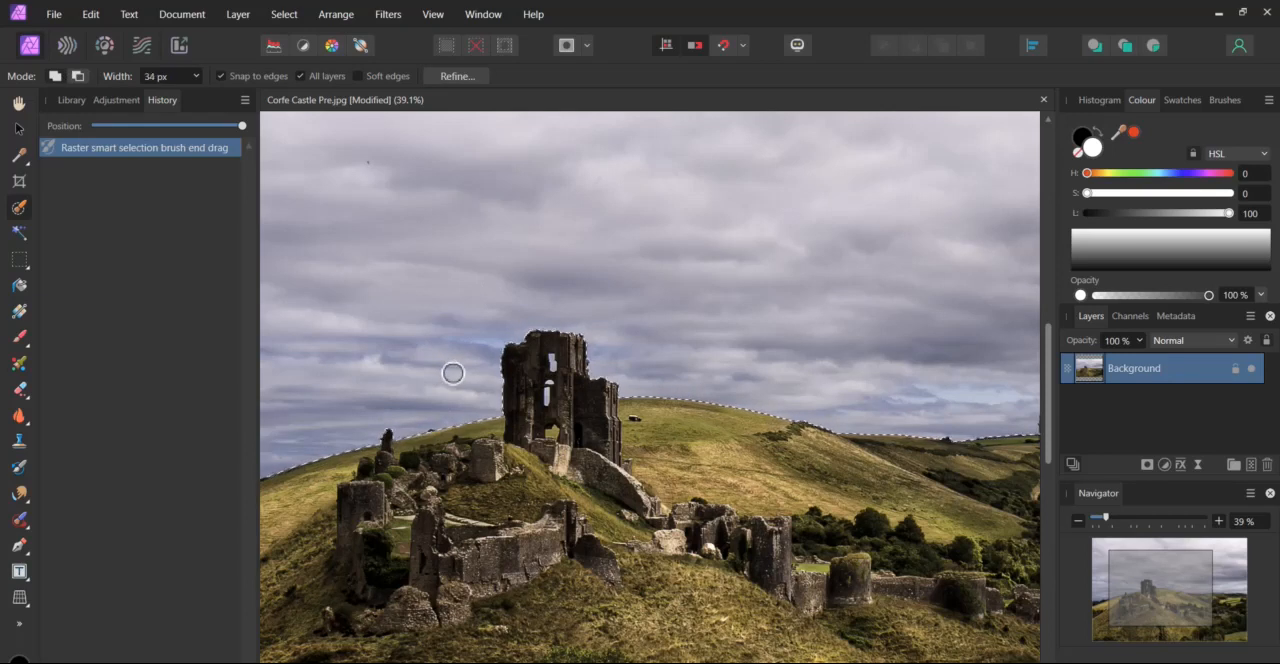
pyautogui.press('[')
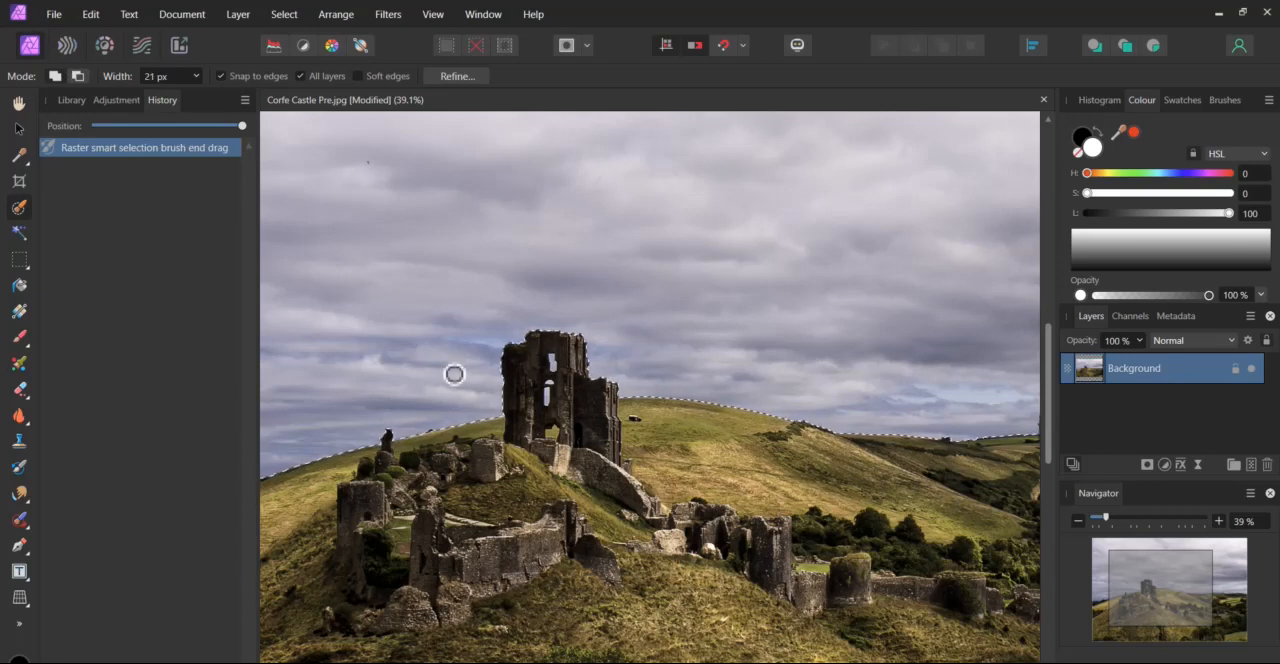
pyautogui.click(562, 365)
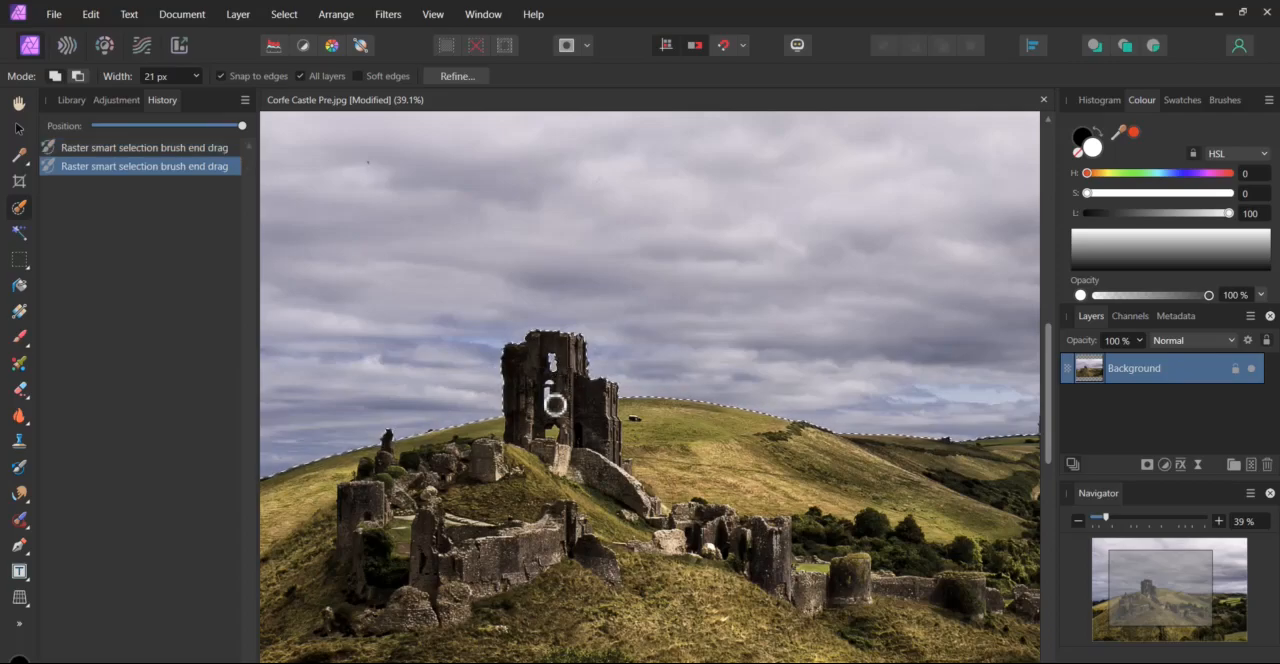
pyautogui.click(554, 402)
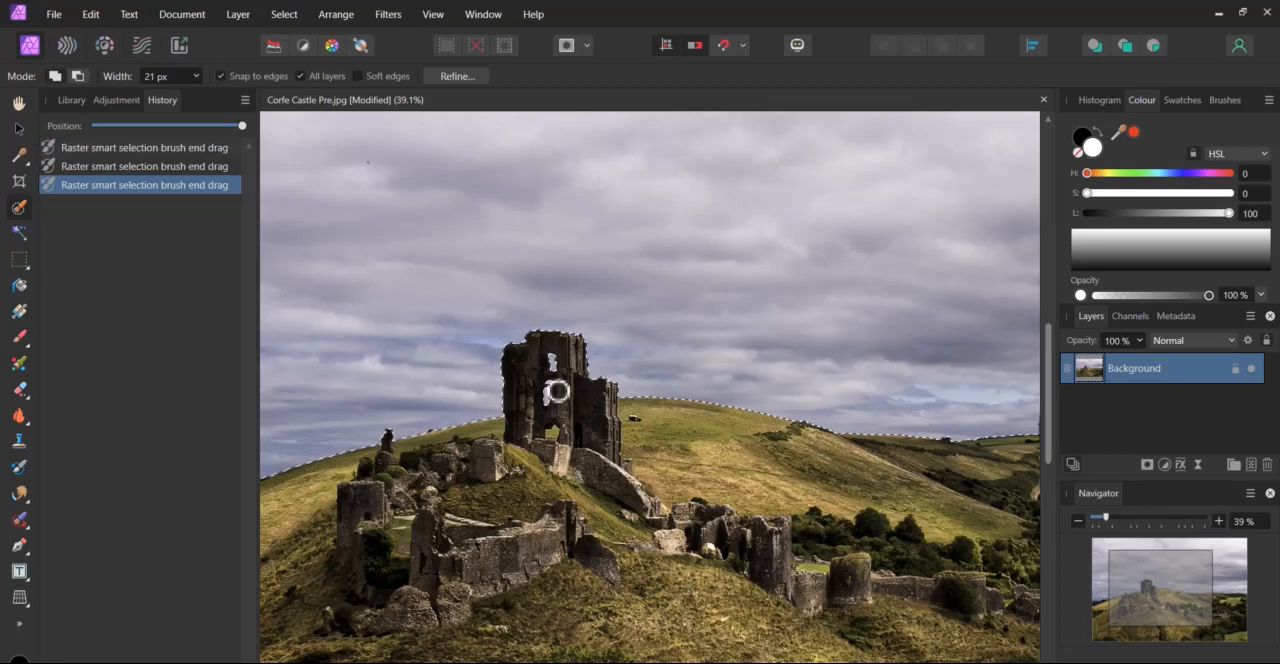
pyautogui.click(556, 391)
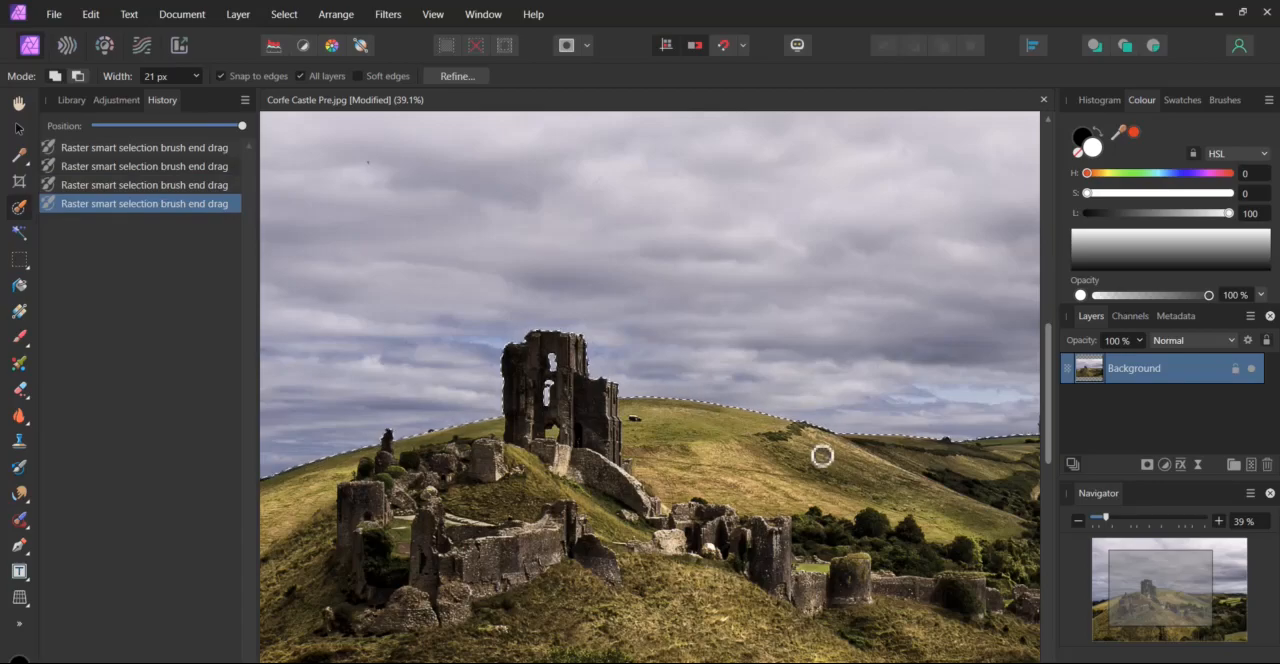
# Refine the selection edge along the distant horizon and mast with the 50 px Matte adjustment brush, and apply it as a selection.
pyautogui.hscroll(5, 822, 456)
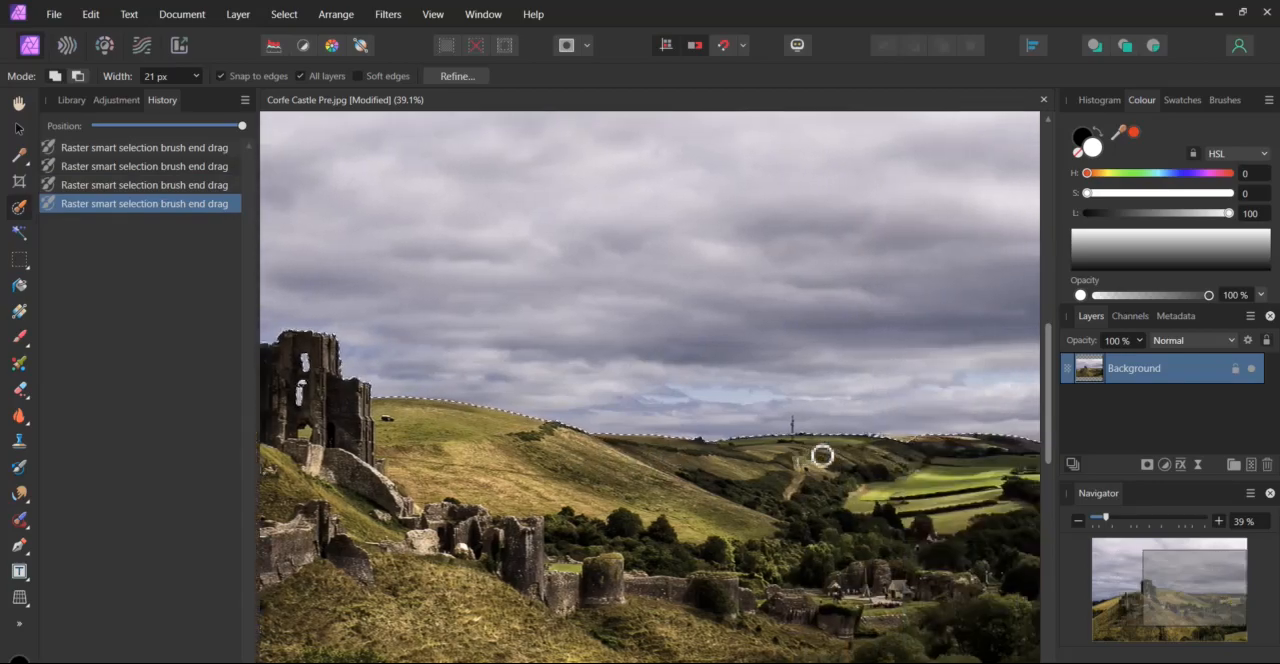
pyautogui.hscroll(1, 822, 456)
pyautogui.hscroll(1, 822, 456)
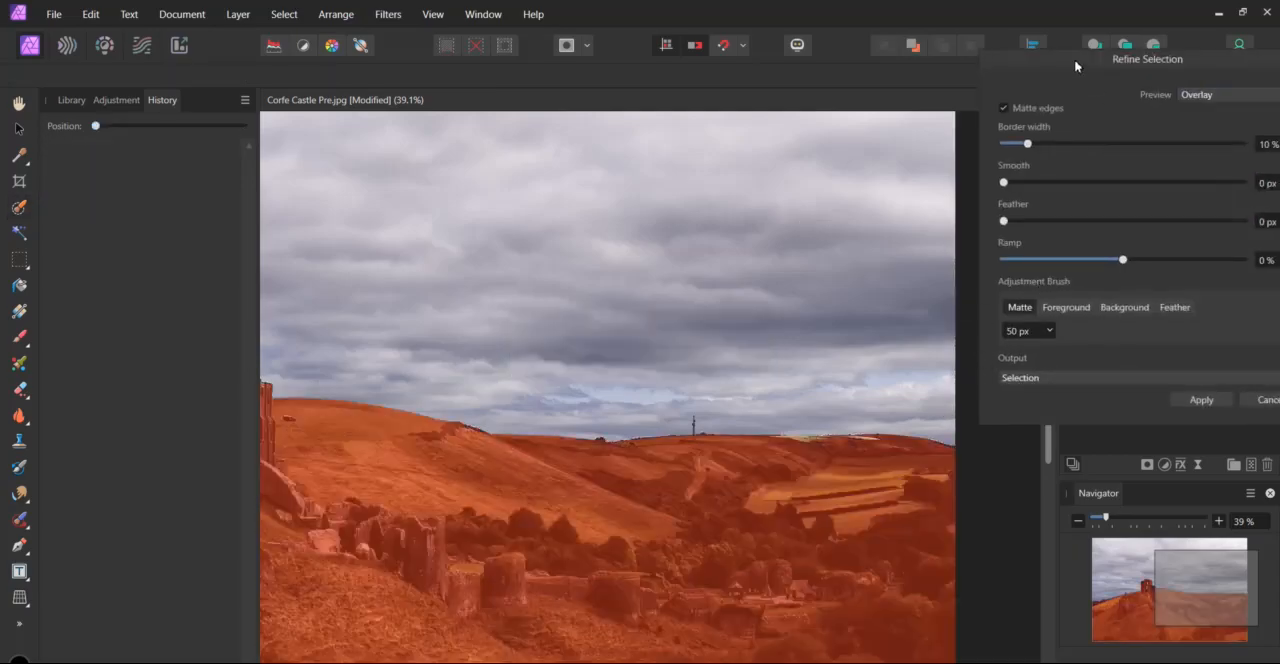
pyautogui.moveTo(1076, 65); pyautogui.dragTo(1035, 67)
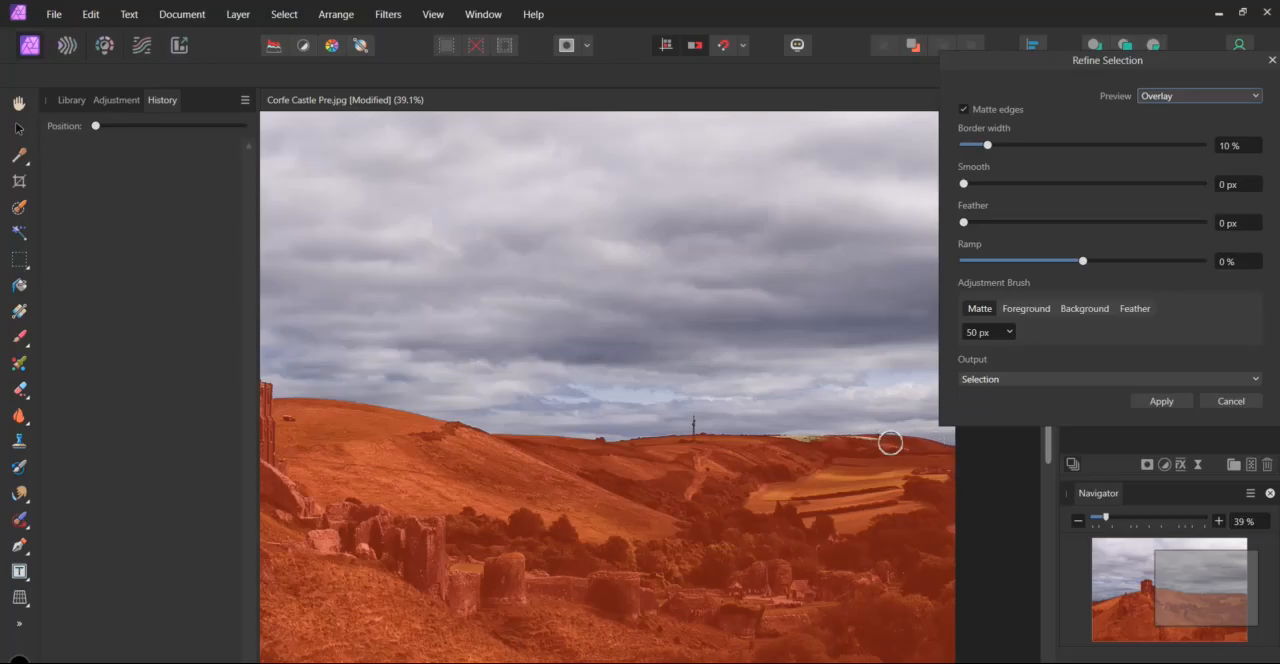
pyautogui.moveTo(888, 442)
pyautogui.mouseDown()
pyautogui.moveTo(694, 437)
pyautogui.moveTo(699, 426)
pyautogui.mouseUp()
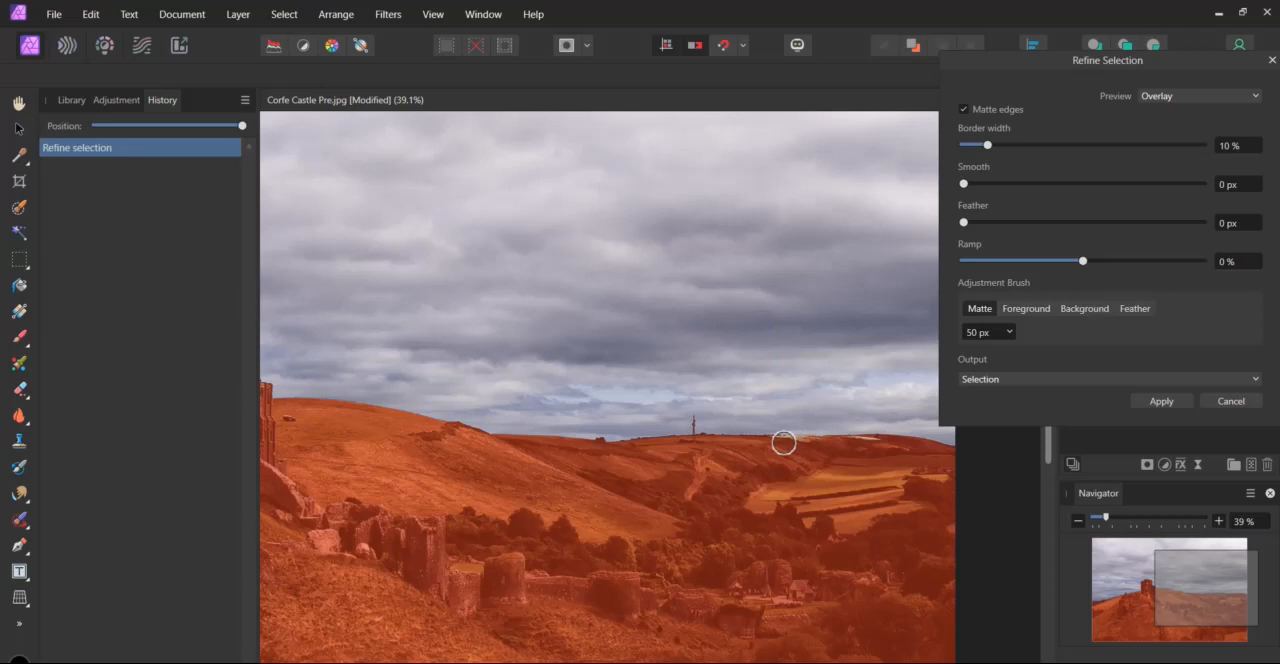
pyautogui.moveTo(783, 442); pyautogui.dragTo(881, 442)
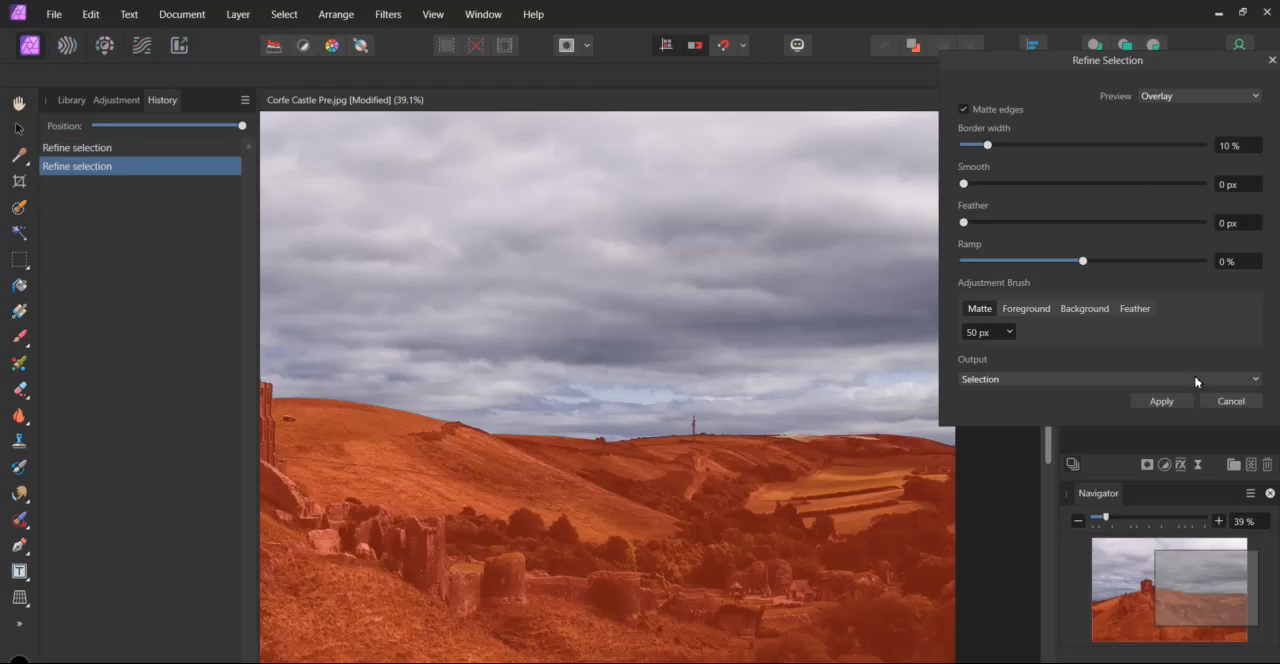
pyautogui.click(1160, 401)
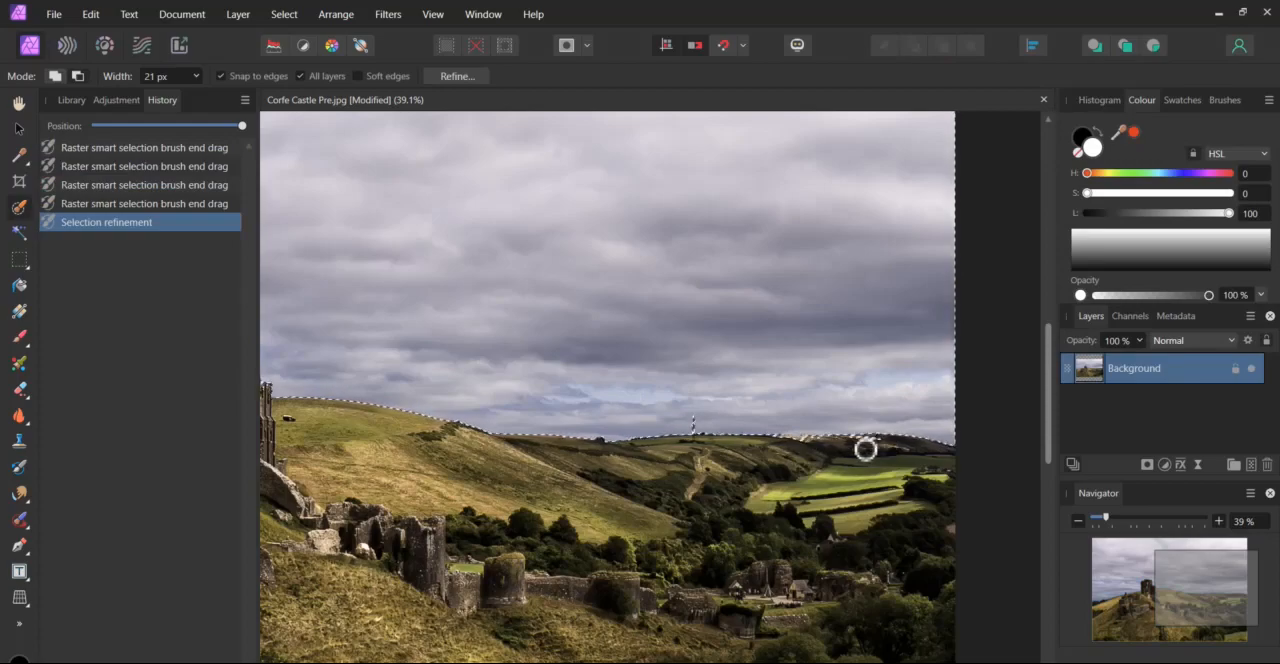
# Subtract the distant hilltop from the selection and touch up the selection edge along the tower's right side.
pyautogui.click(78, 78)
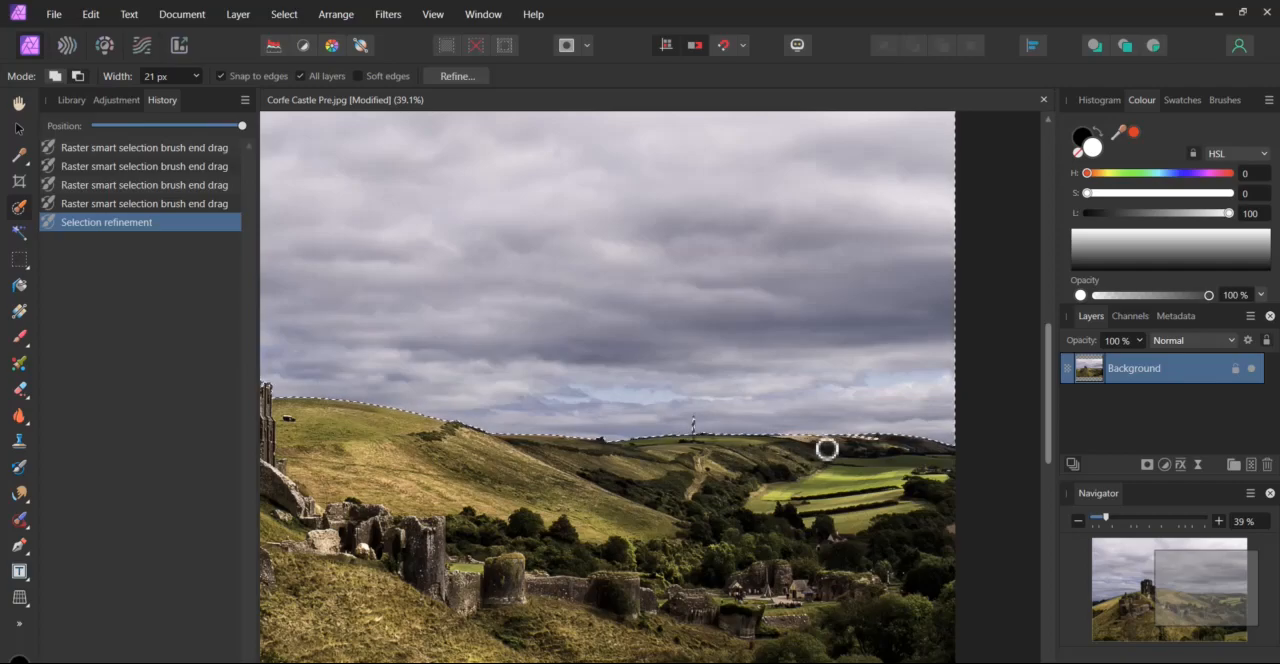
pyautogui.click(887, 447)
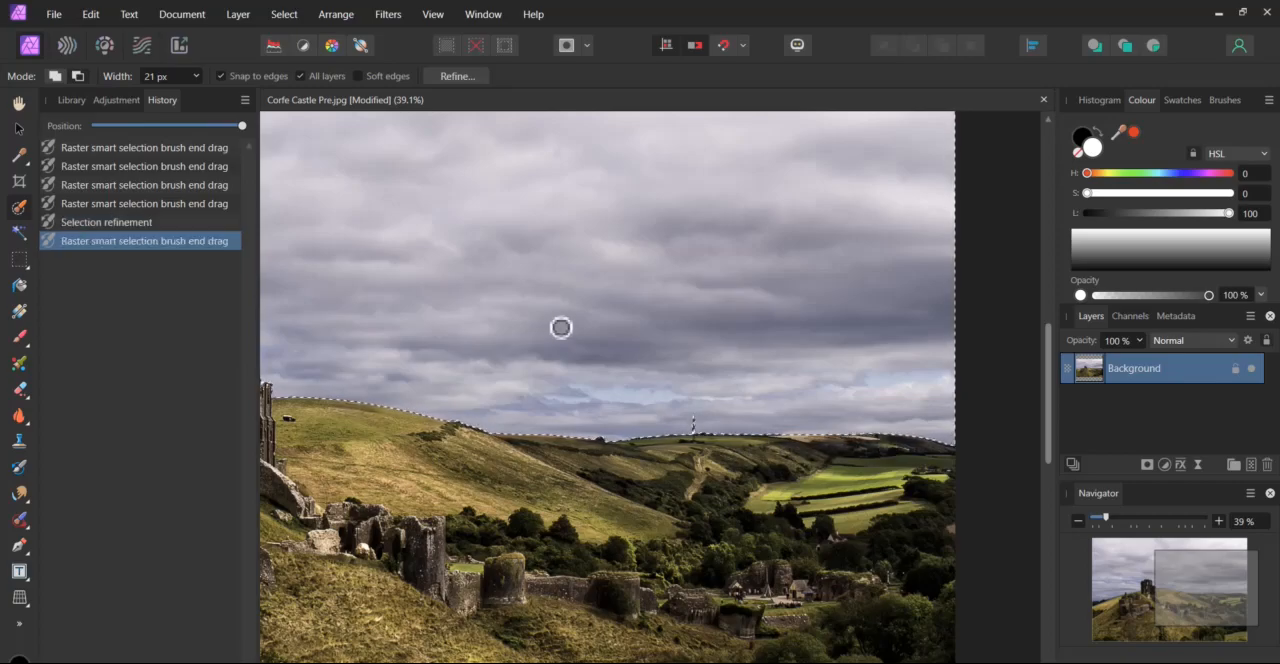
pyautogui.hscroll(-4, 551, 327)
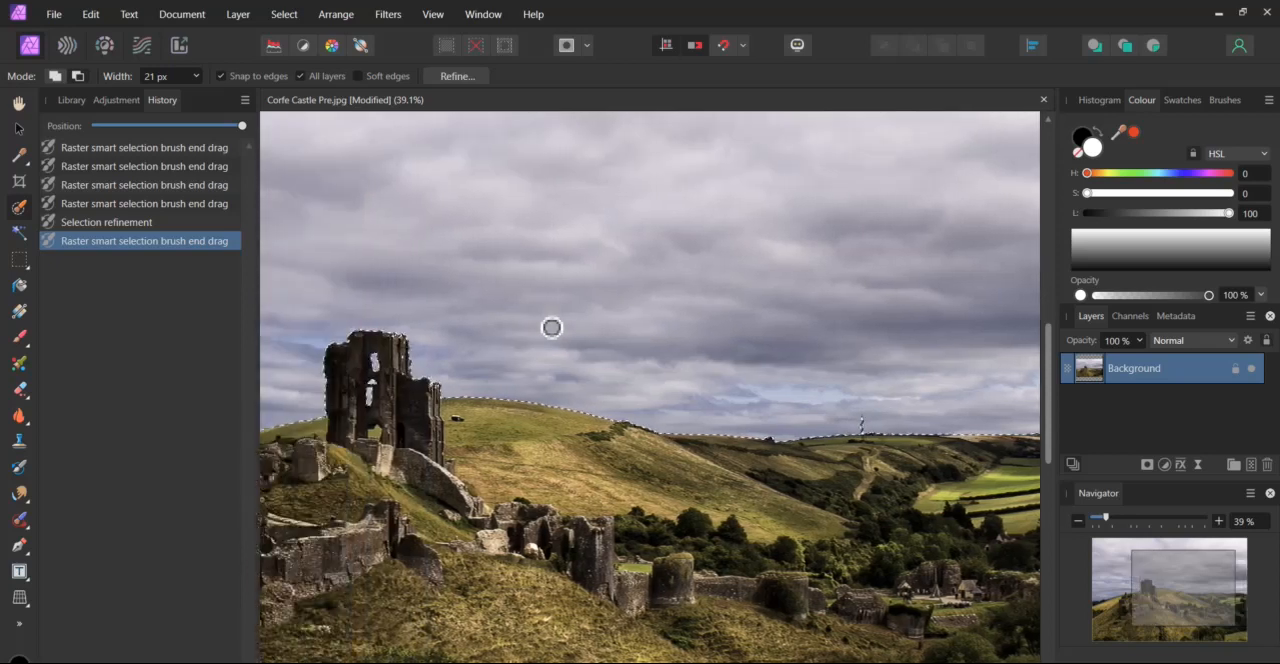
pyautogui.hscroll(-1, 551, 327)
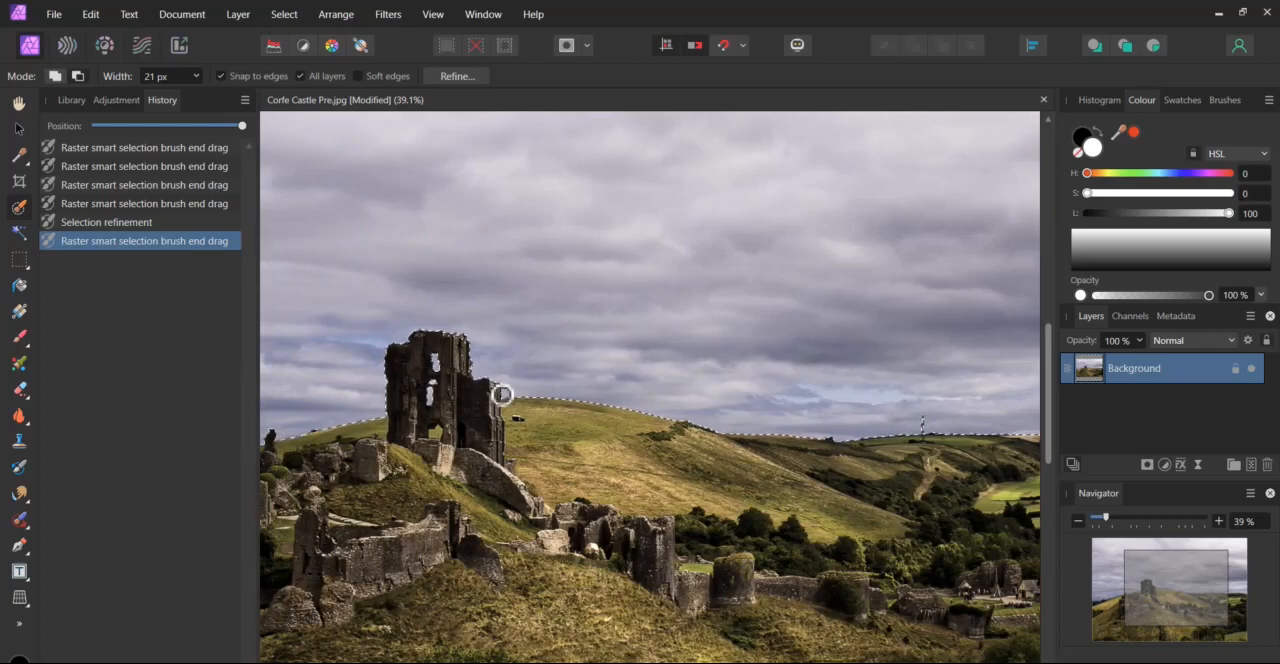
pyautogui.moveTo(502, 395); pyautogui.dragTo(472, 351)
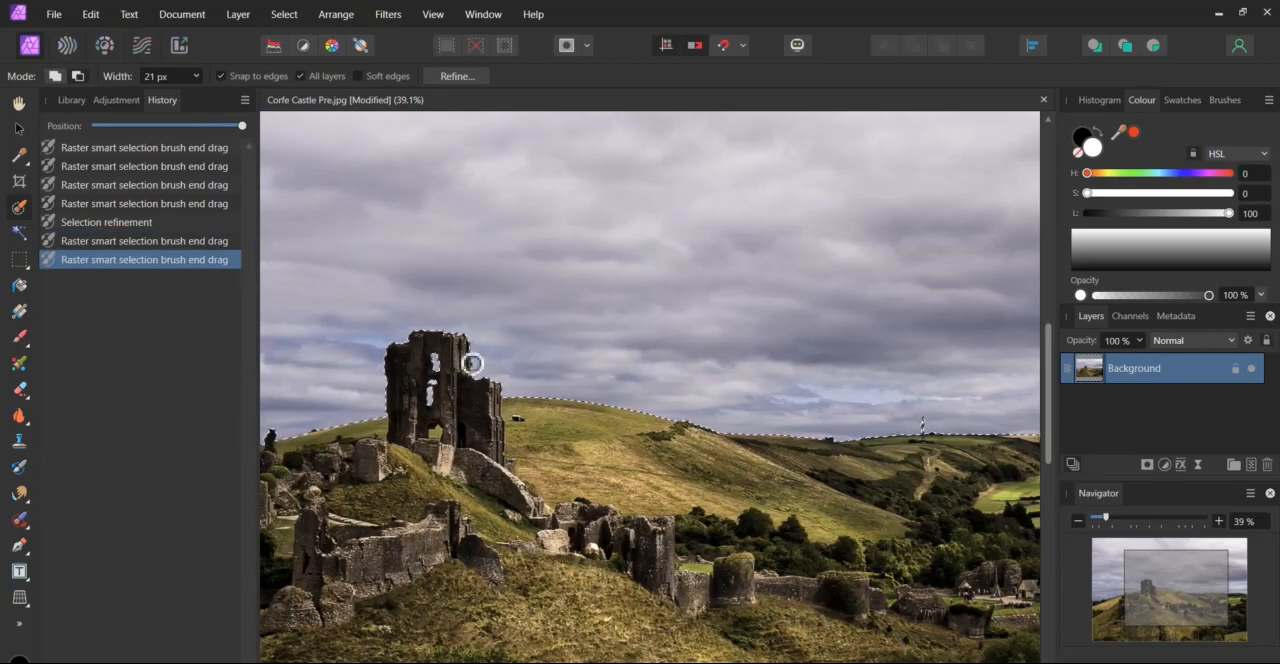
pyautogui.click(472, 367)
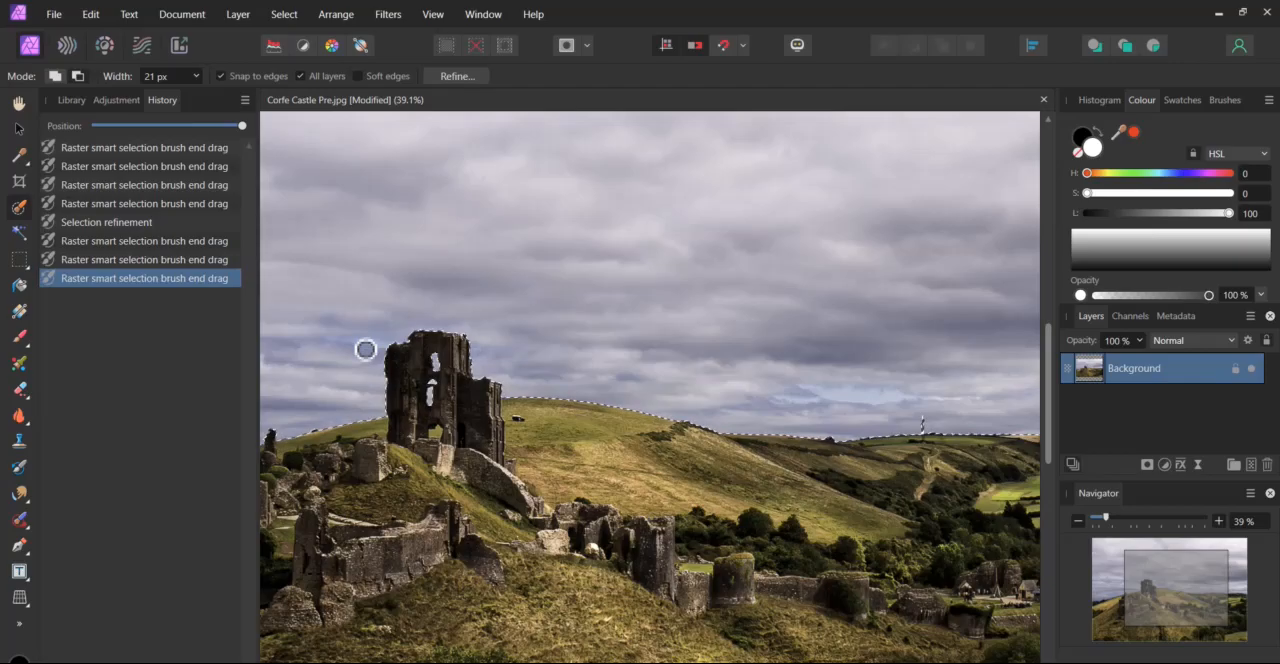
pyautogui.hscroll(-10, 365, 349)
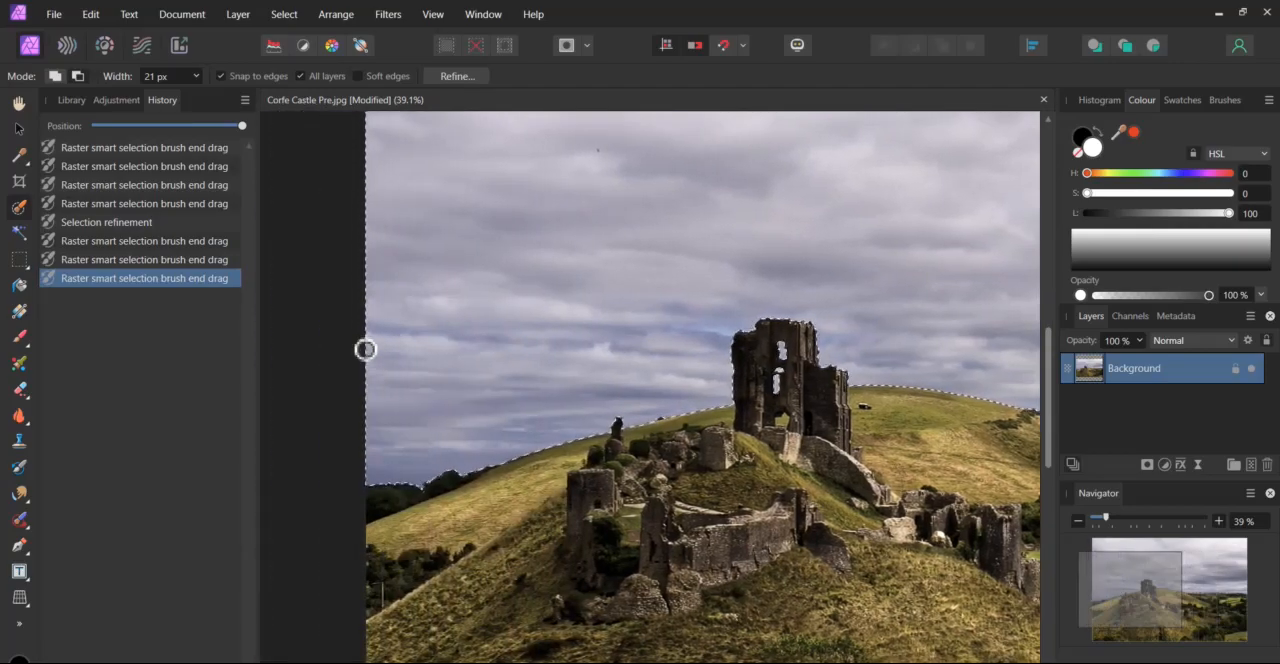
pyautogui.hscroll(5, 365, 349)
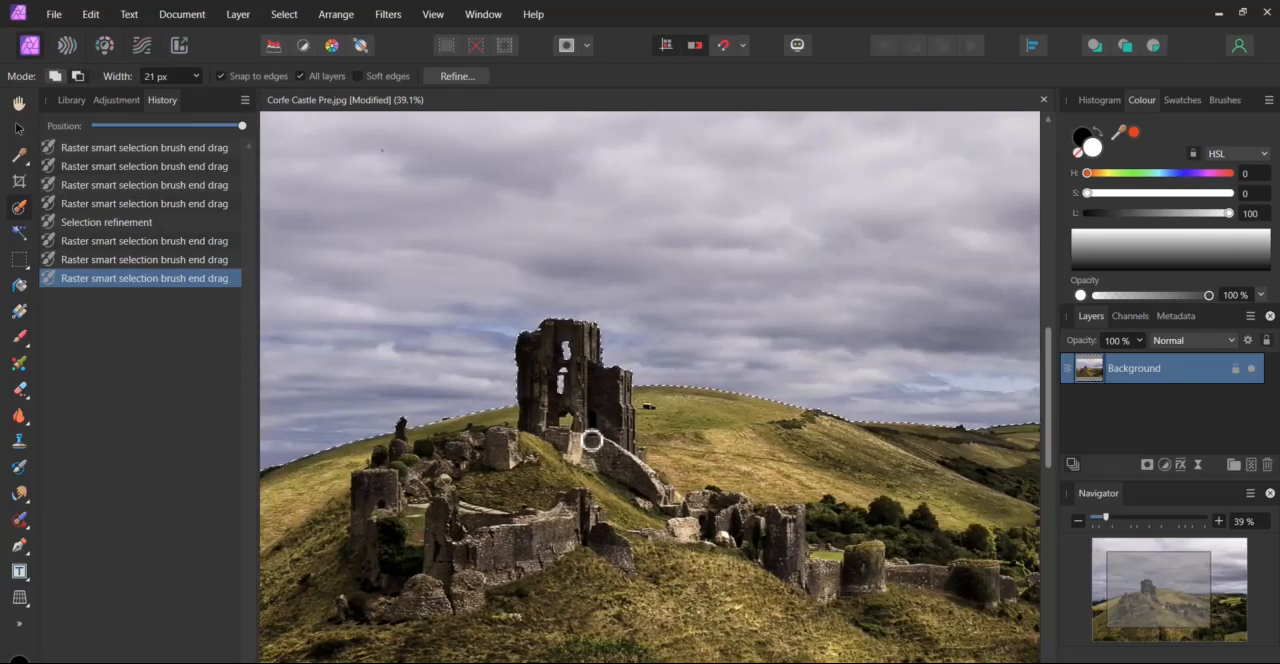
# Cut the selected sky out of the Background layer.
pyautogui.scroll(-4, 580, 443)
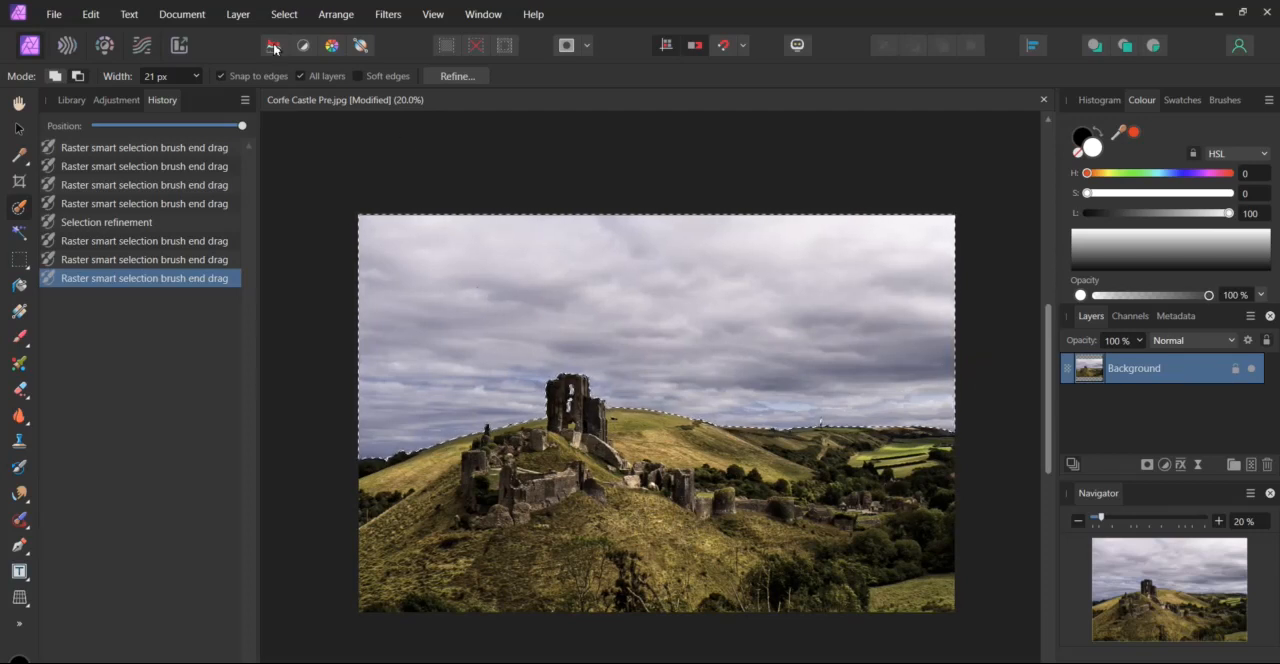
pyautogui.click(98, 16)
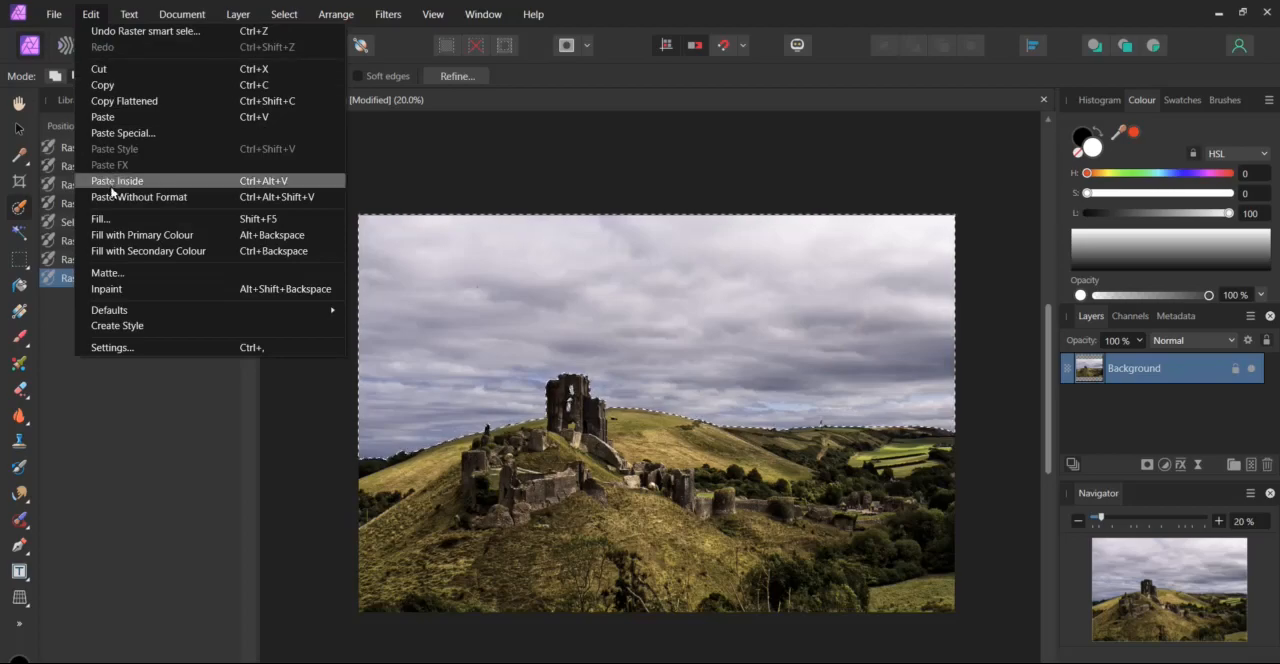
pyautogui.click(117, 70)
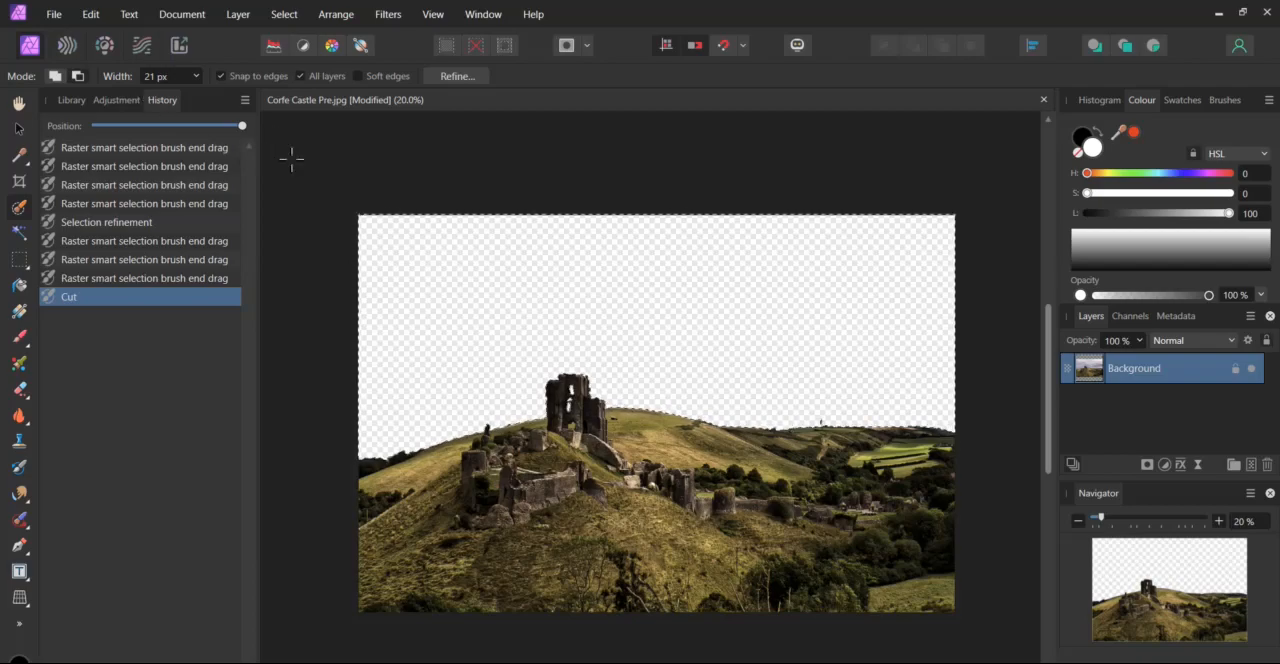
# Place the Sky 1 image in the document, sized large enough to cover the whole photo.
pyautogui.click(54, 16)
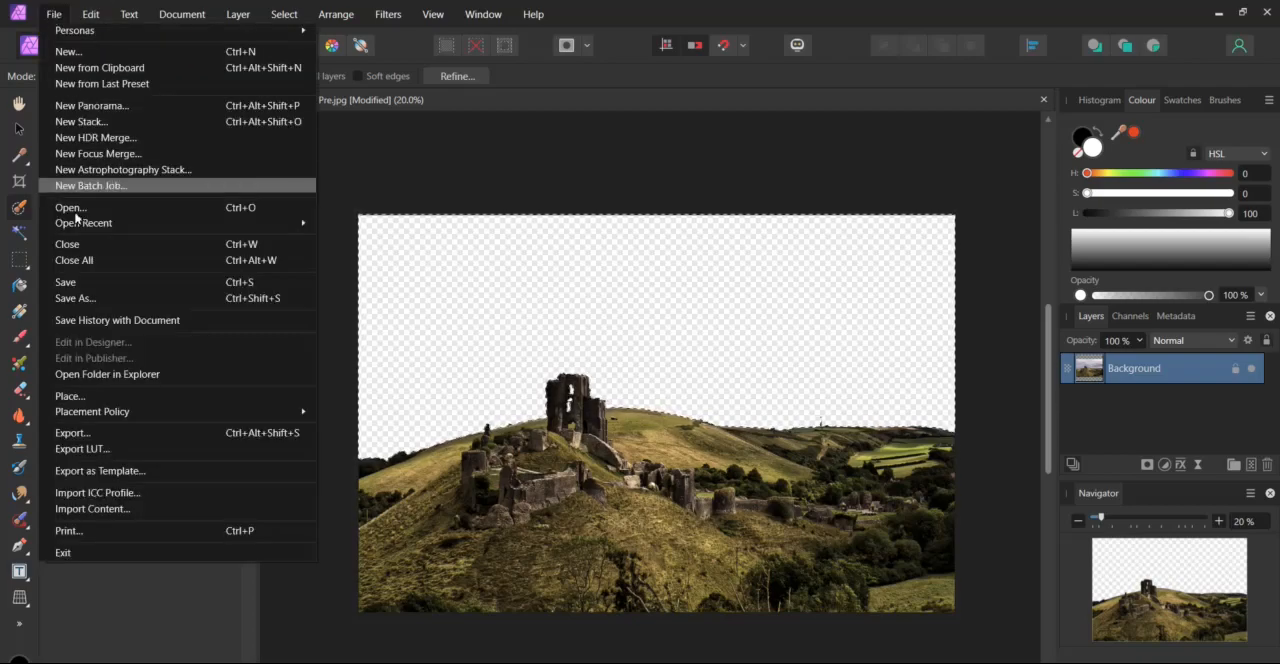
pyautogui.click(70, 397)
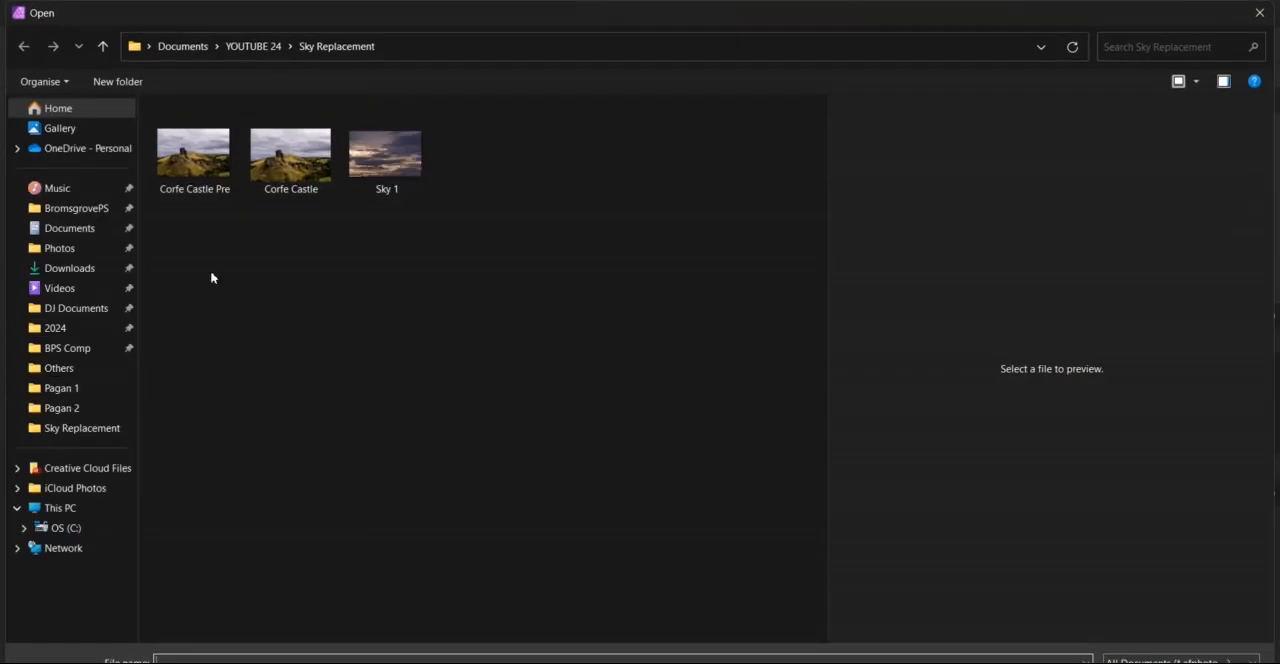
pyautogui.doubleClick(393, 160)
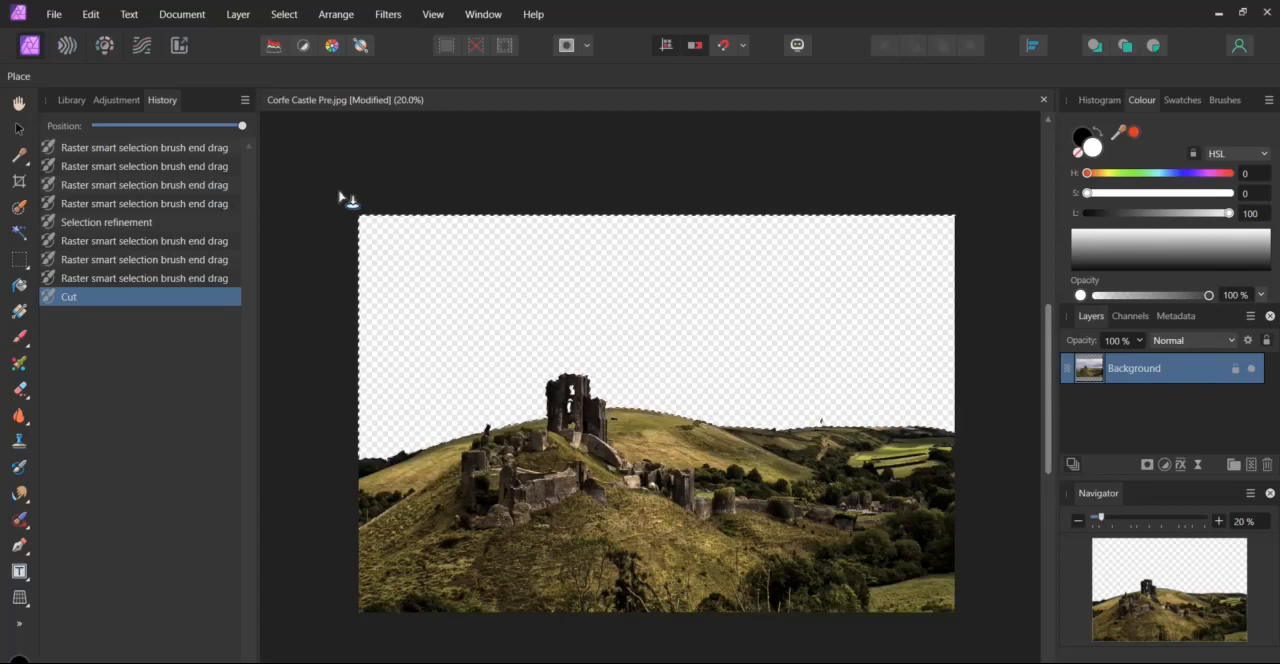
pyautogui.moveTo(338, 190); pyautogui.dragTo(1066, 409)
pyautogui.hscroll(-2, 668, 414)
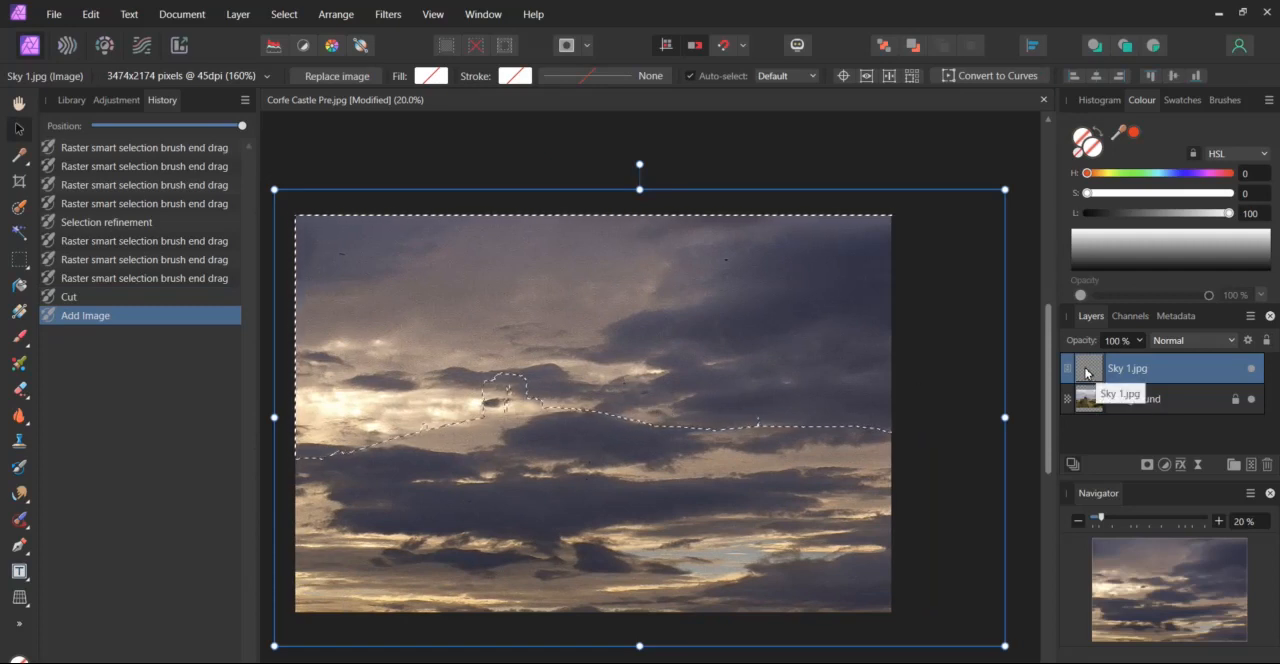
# Move the Sky 1.jpg layer below Background and shift the sky image up and to the left behind the castle.
pyautogui.moveTo(1087, 373); pyautogui.dragTo(1090, 425)
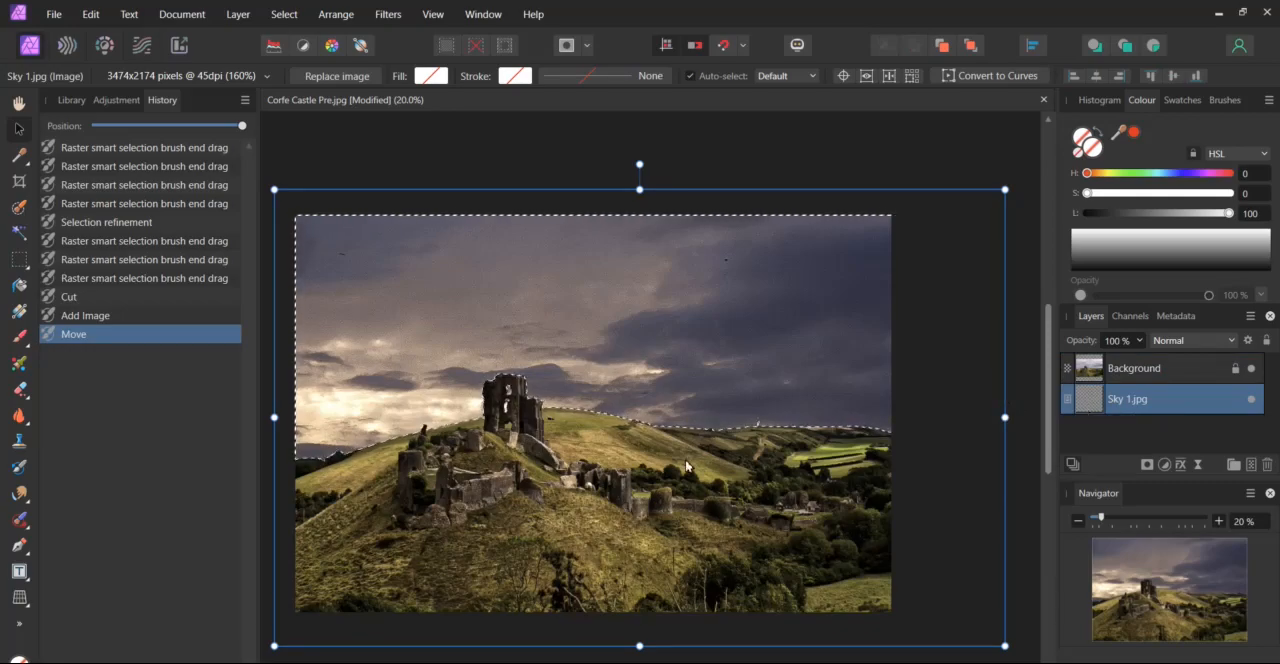
pyautogui.moveTo(686, 466); pyautogui.dragTo(609, 294)
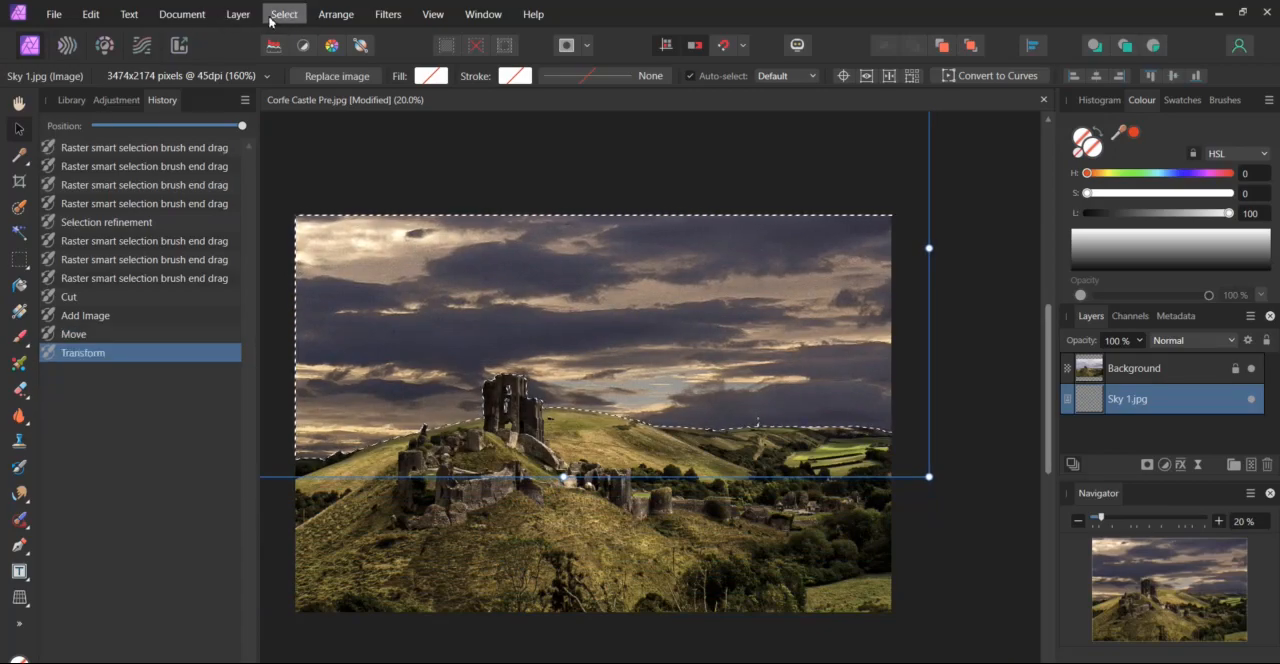
# Remove the pixel selection around the sky and deselect the Sky 1.jpg layer.
pyautogui.click(274, 15)
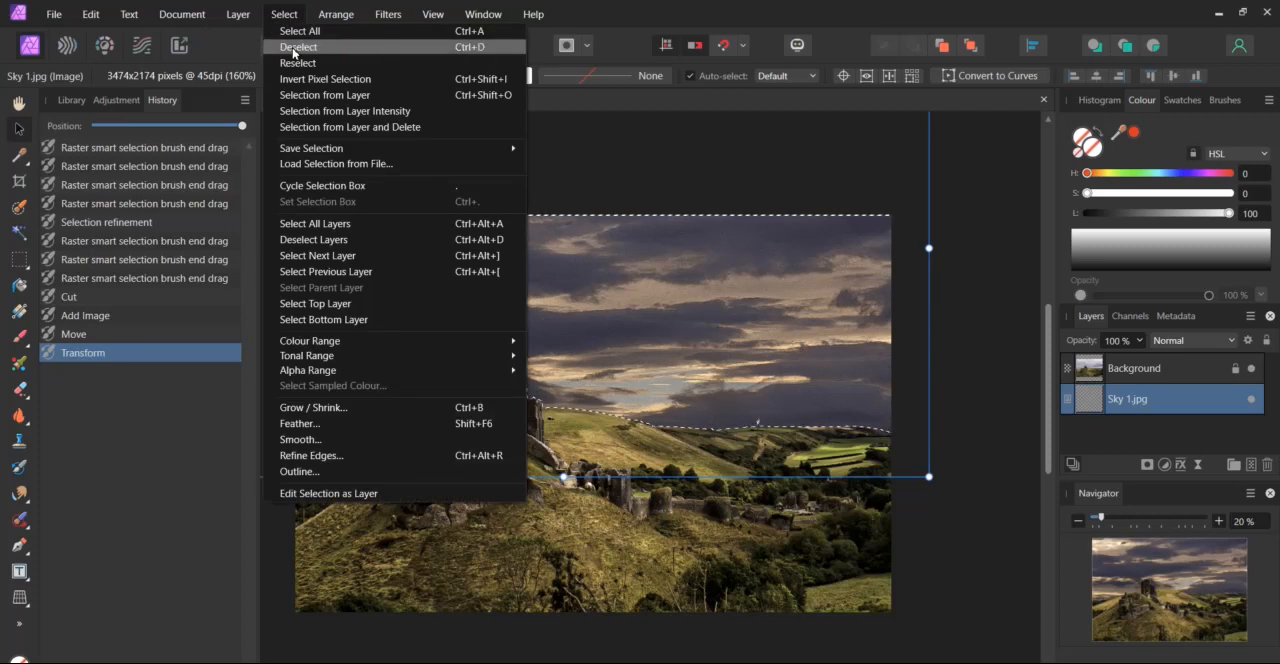
pyautogui.click(295, 47)
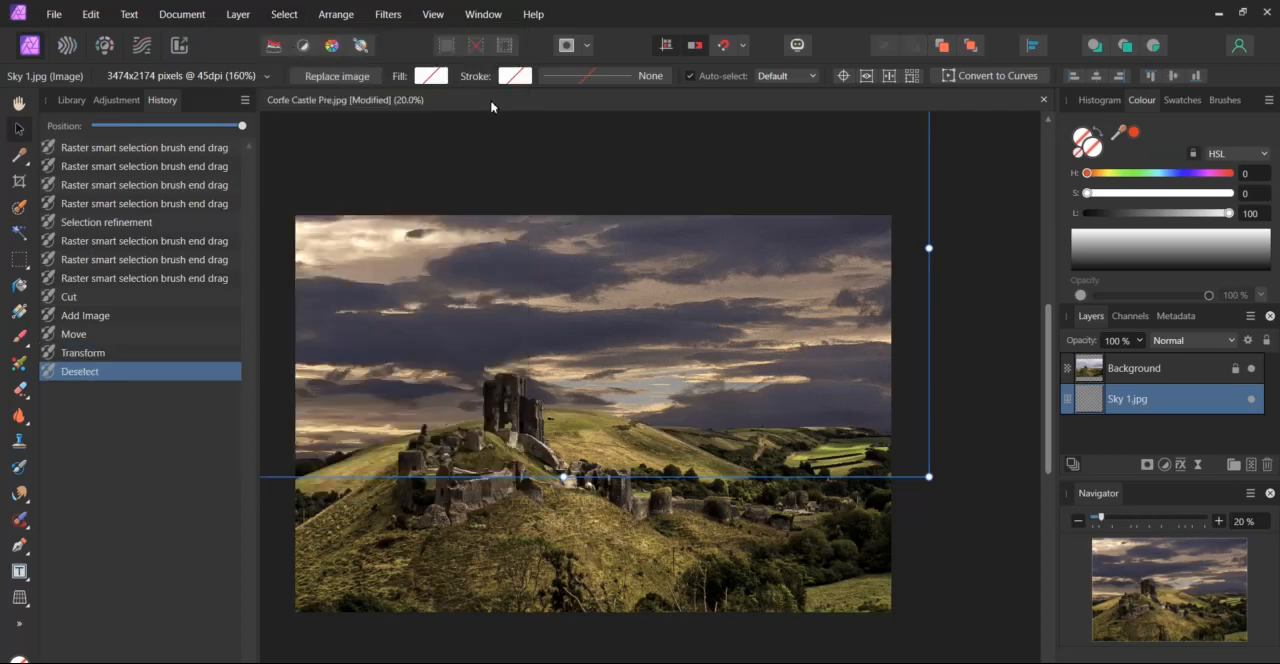
pyautogui.click(974, 507)
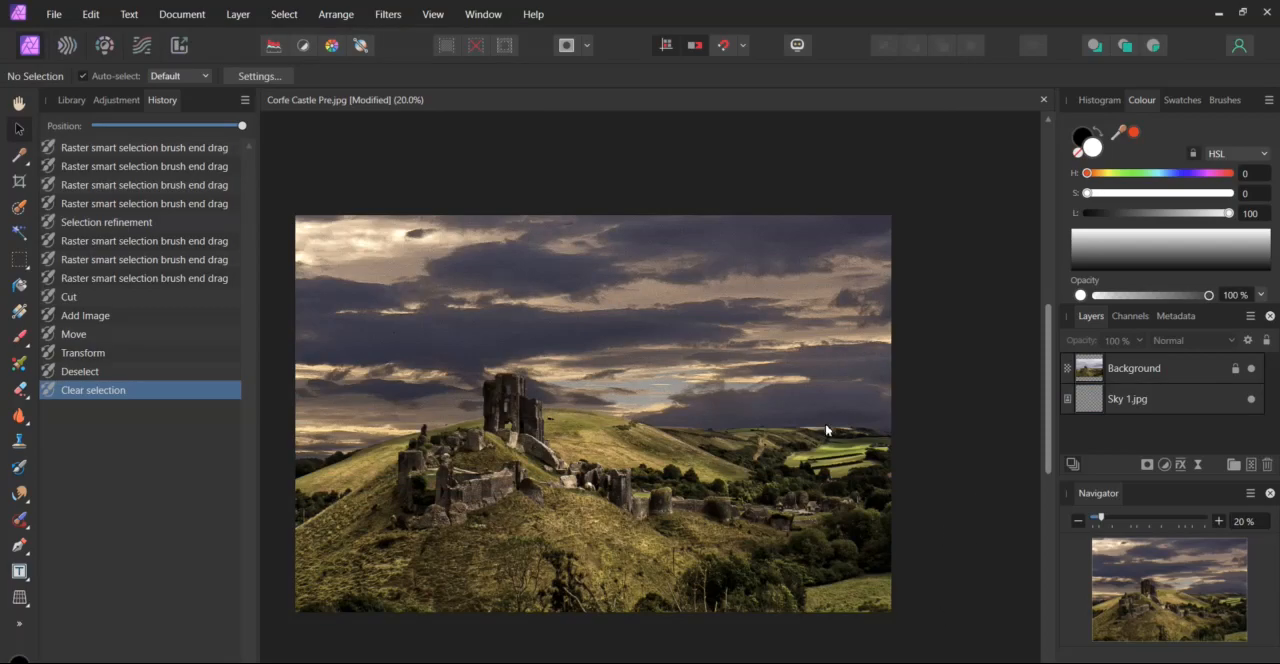
# Compare the original photo with the current edit by rewinding the history to its start and restoring the latest state.
pyautogui.click(96, 127)
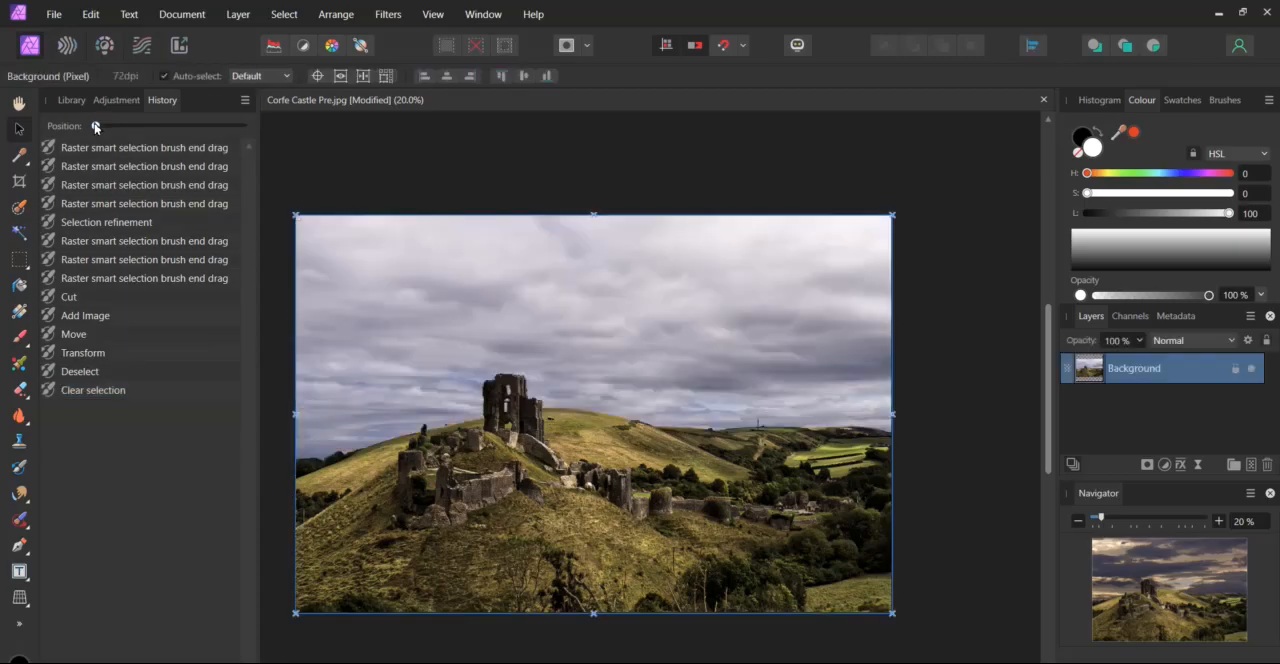
pyautogui.click(241, 127)
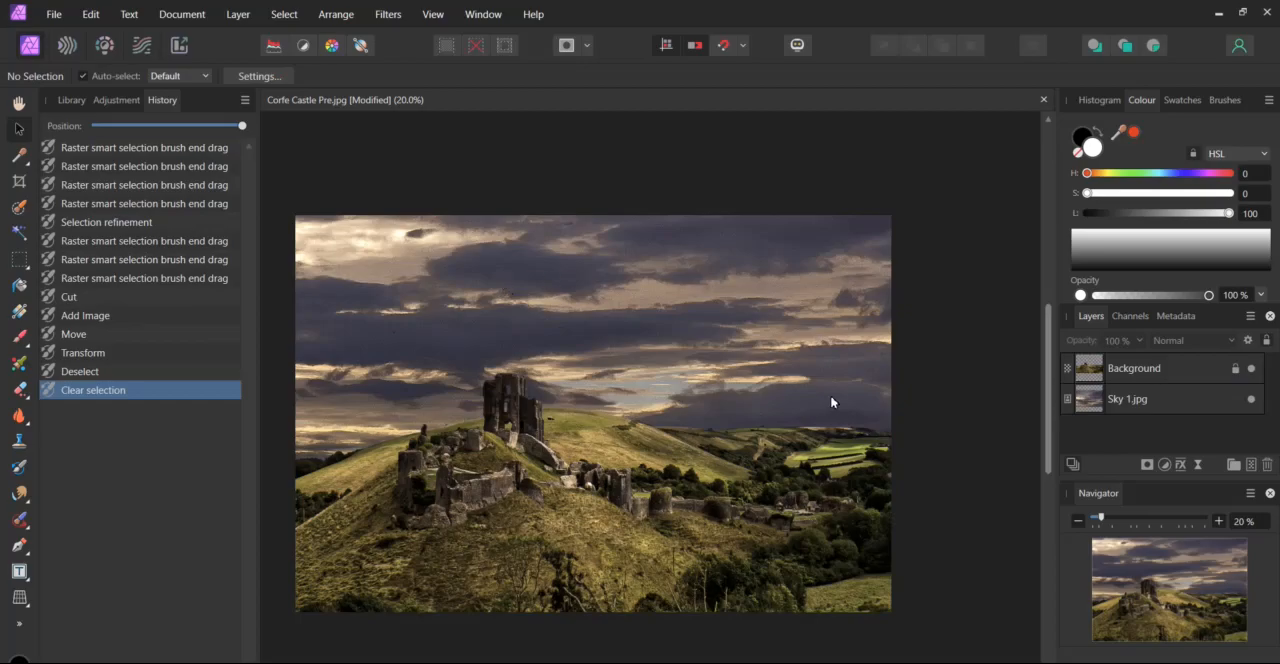
# Add an Exposure adjustment to the Sky 1.jpg layer and brighten the sky with an exposure of about 0.493.
pyautogui.click(1089, 408)
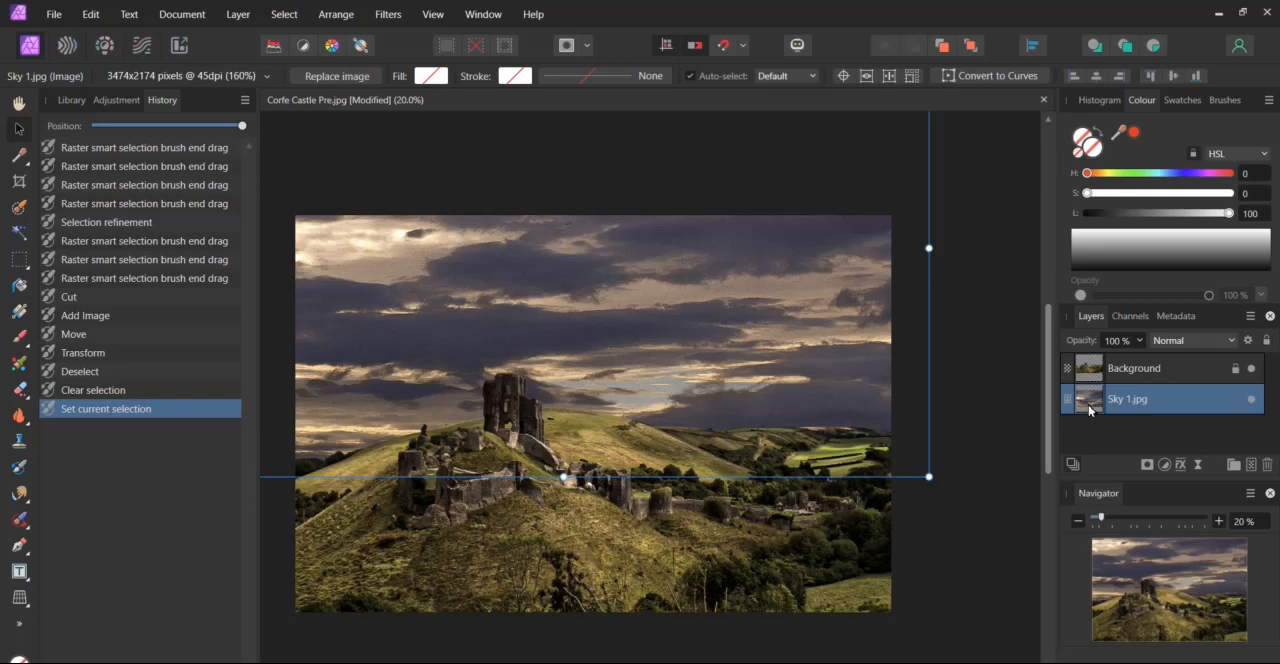
pyautogui.click(1166, 466)
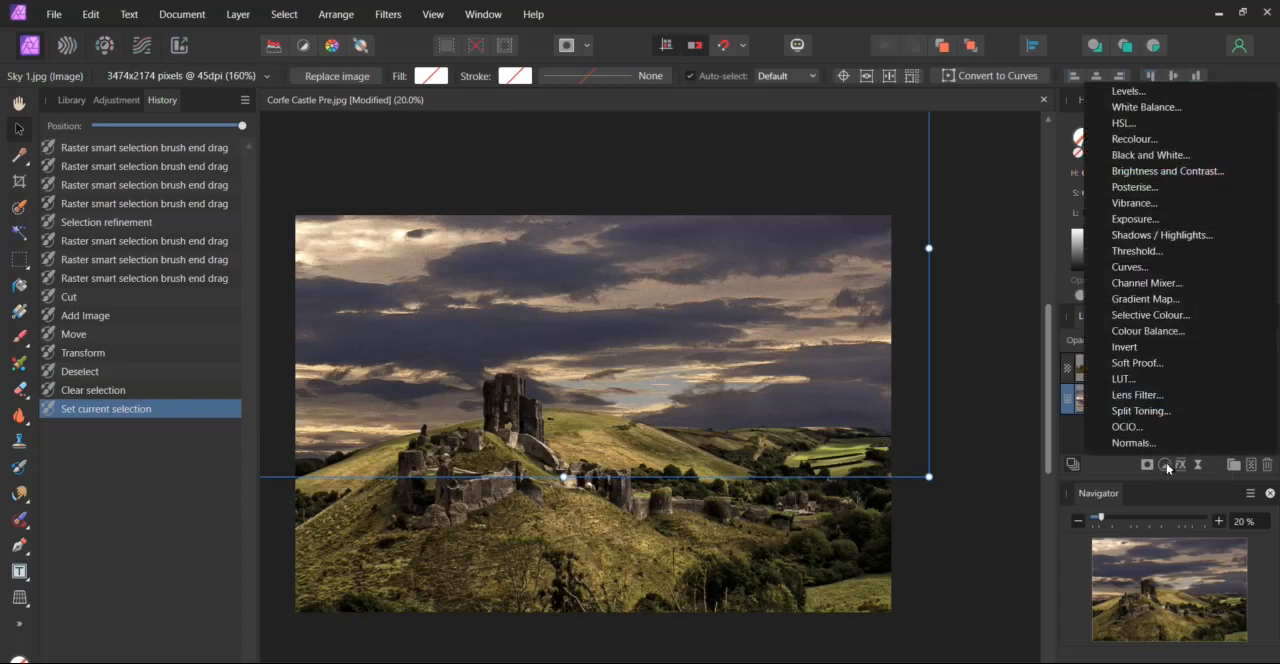
pyautogui.click(1135, 219)
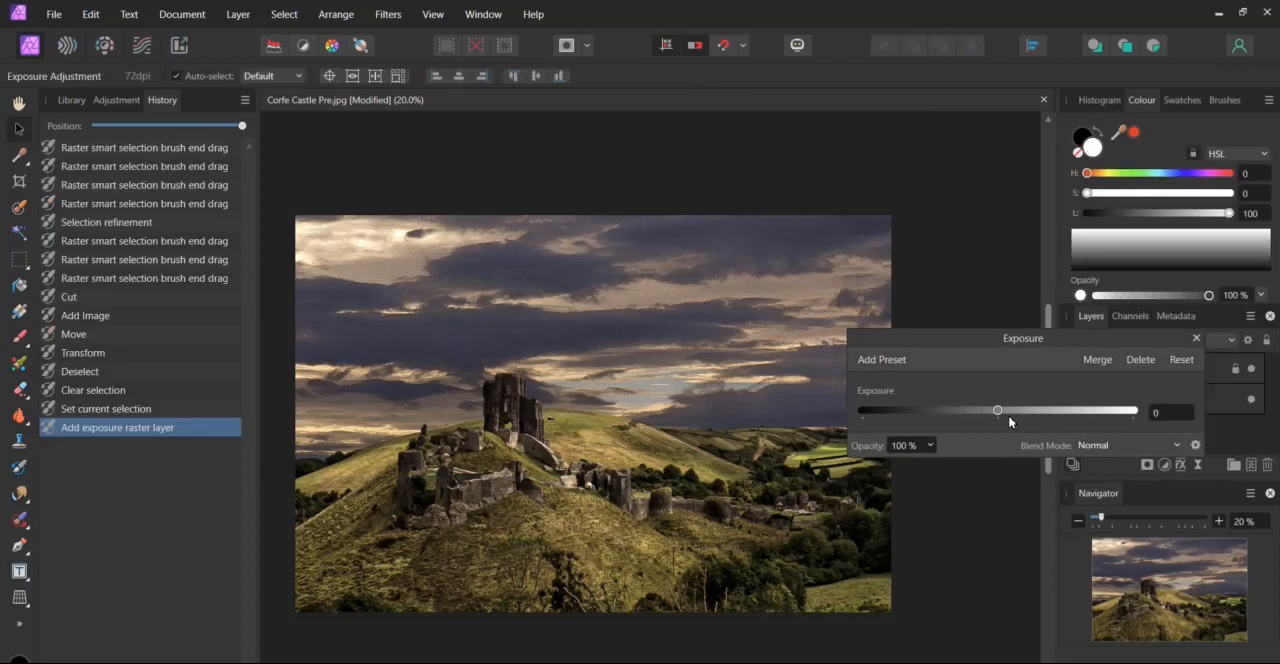
pyautogui.moveTo(997, 413); pyautogui.dragTo(1003, 421)
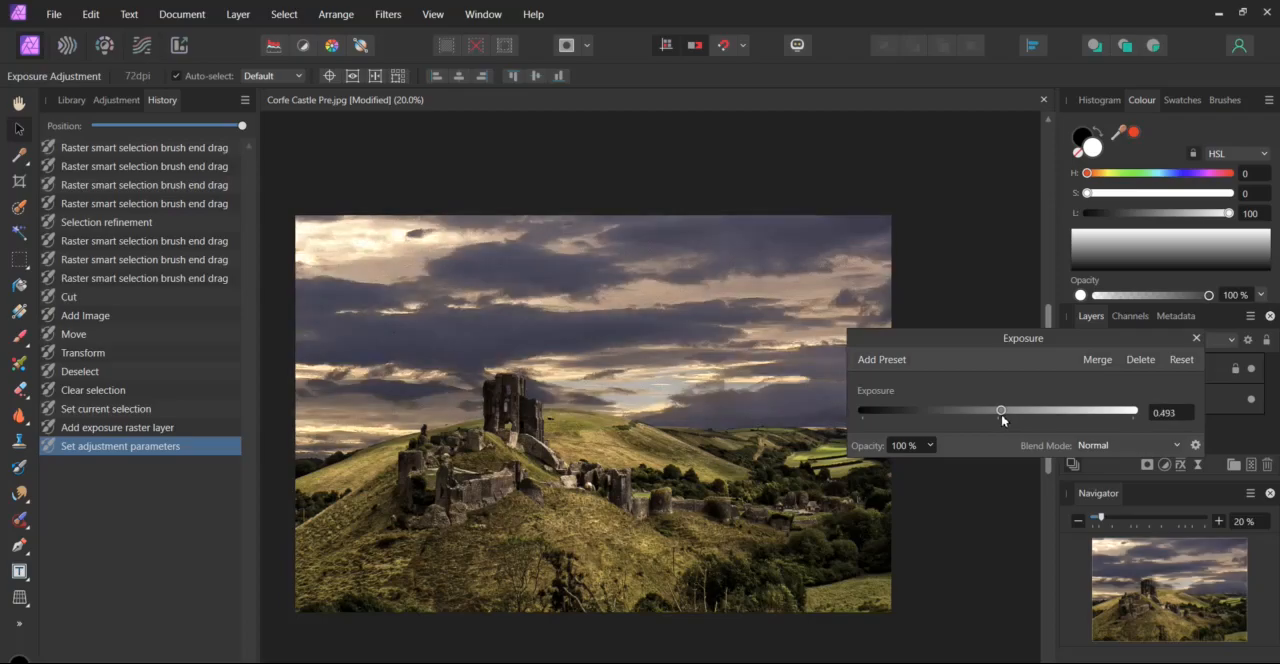
pyautogui.click(1196, 340)
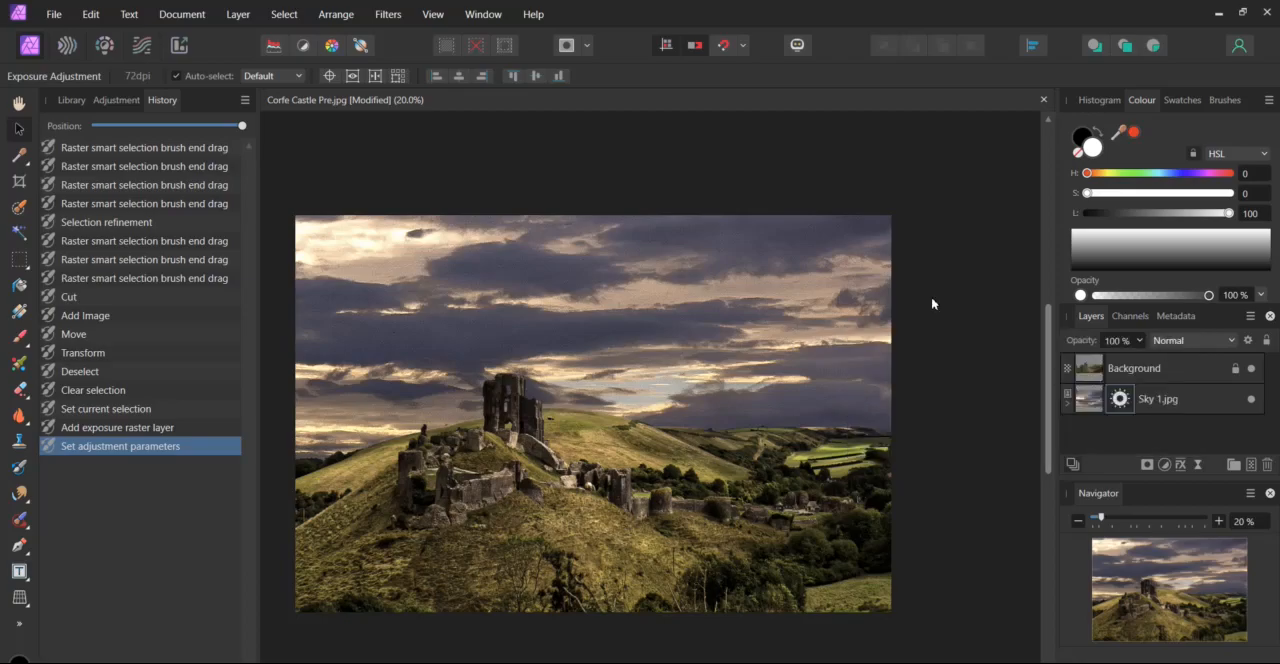